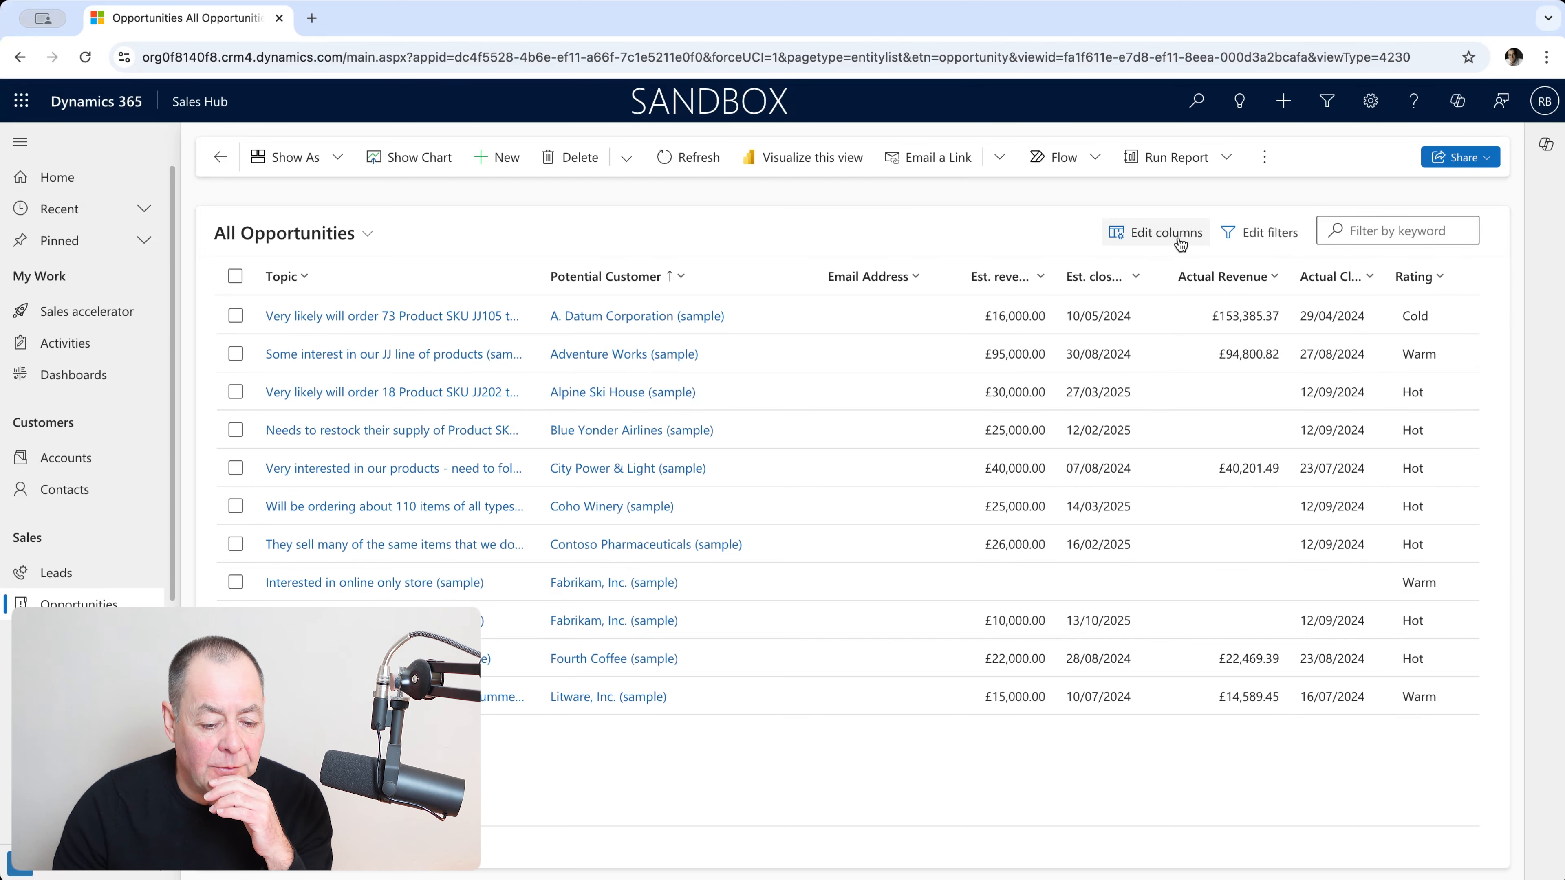
# Remove the Email Address column from the All Opportunities view and apply the change.
pyautogui.click(1170, 243)
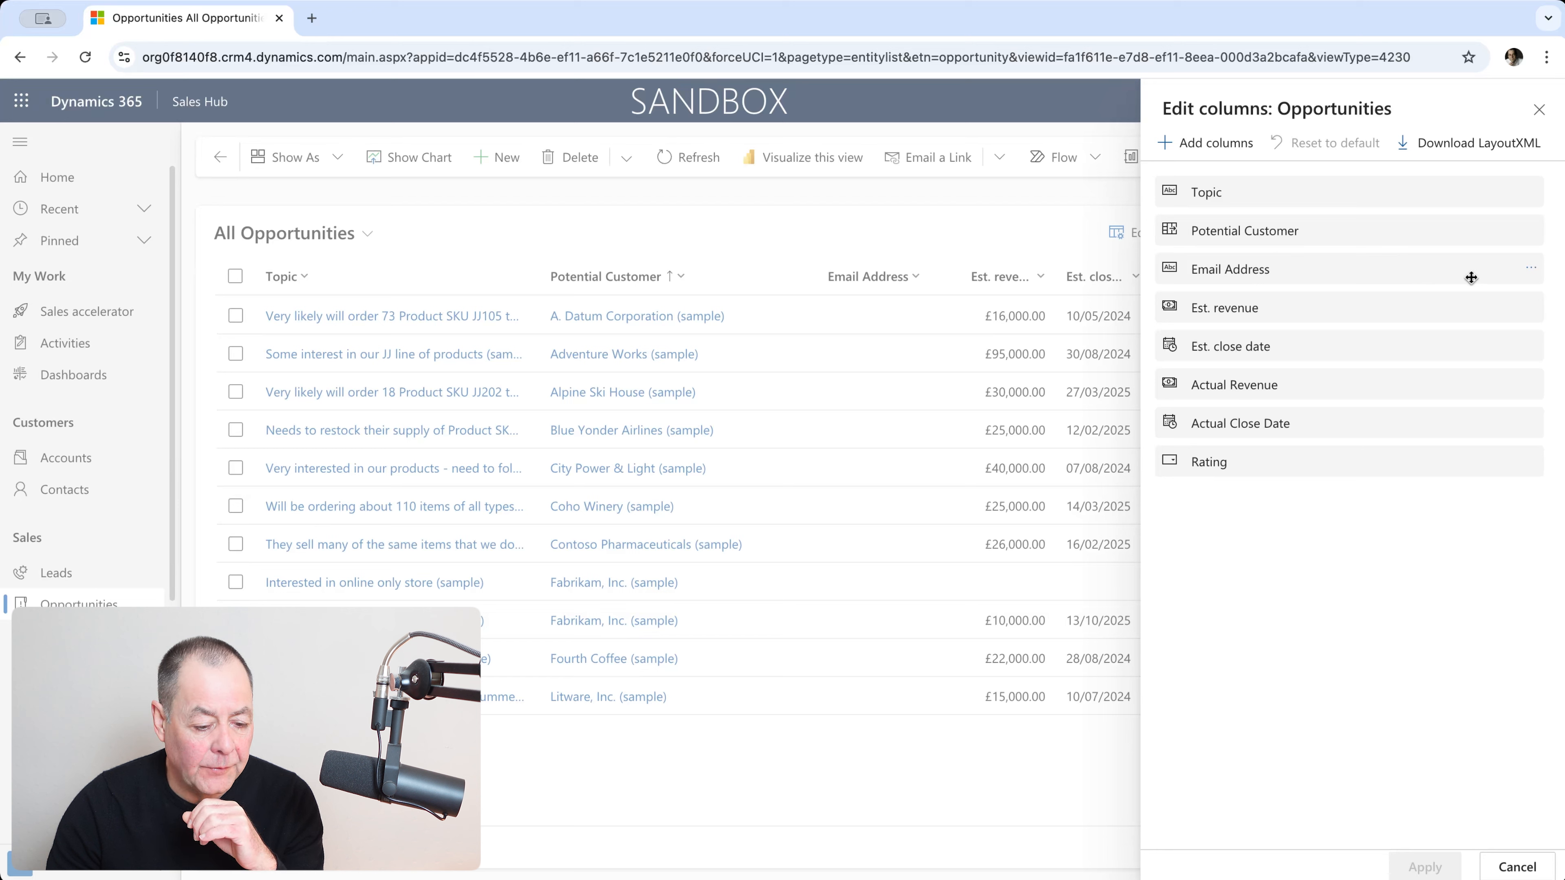
pyautogui.click(1531, 272)
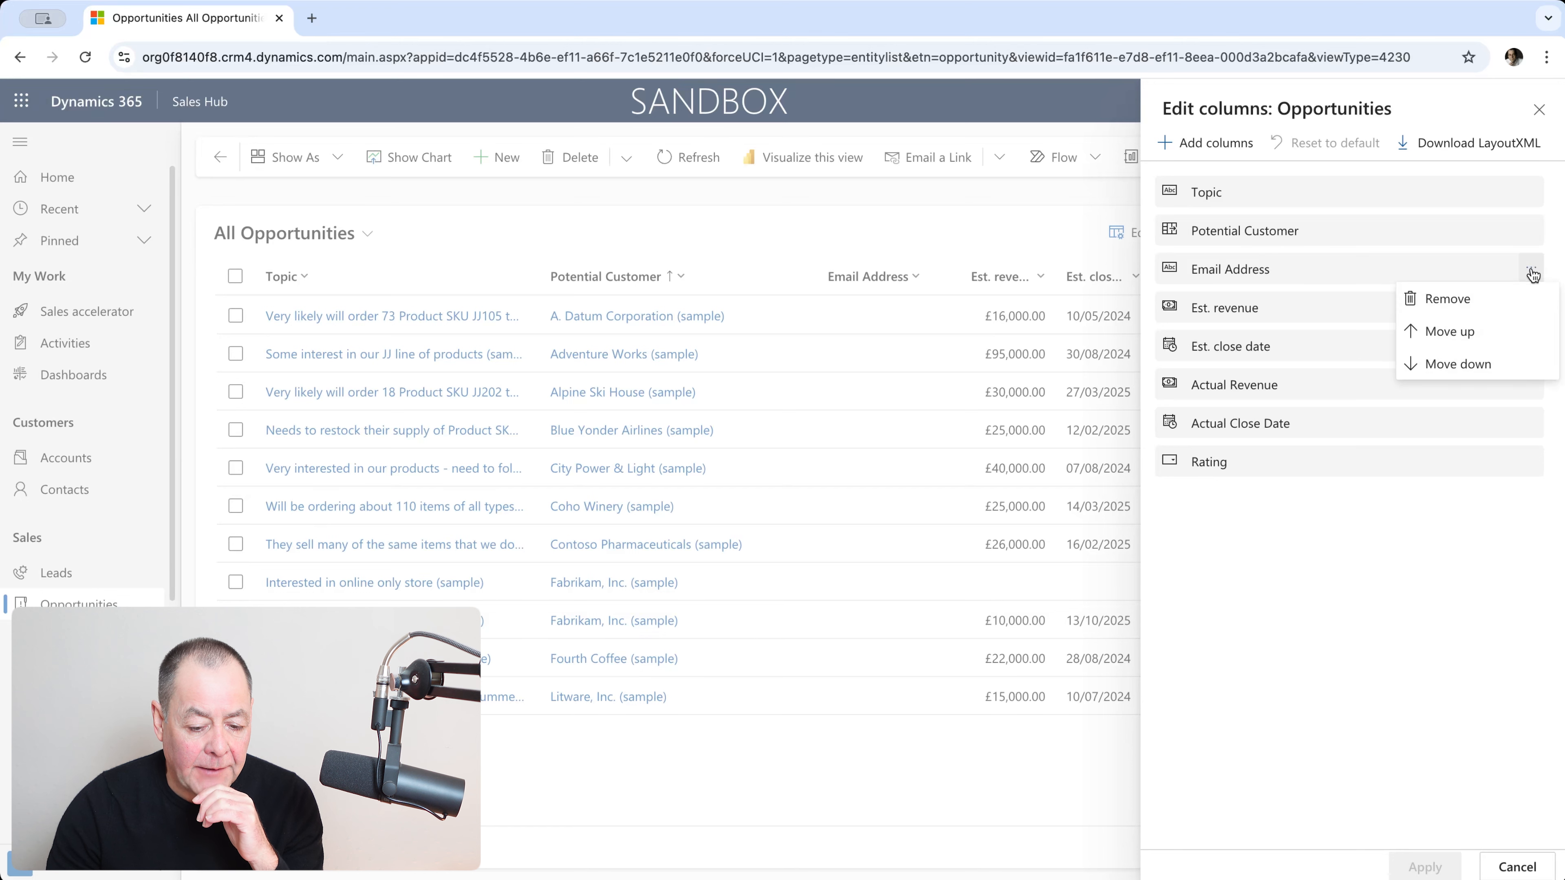
pyautogui.click(1494, 298)
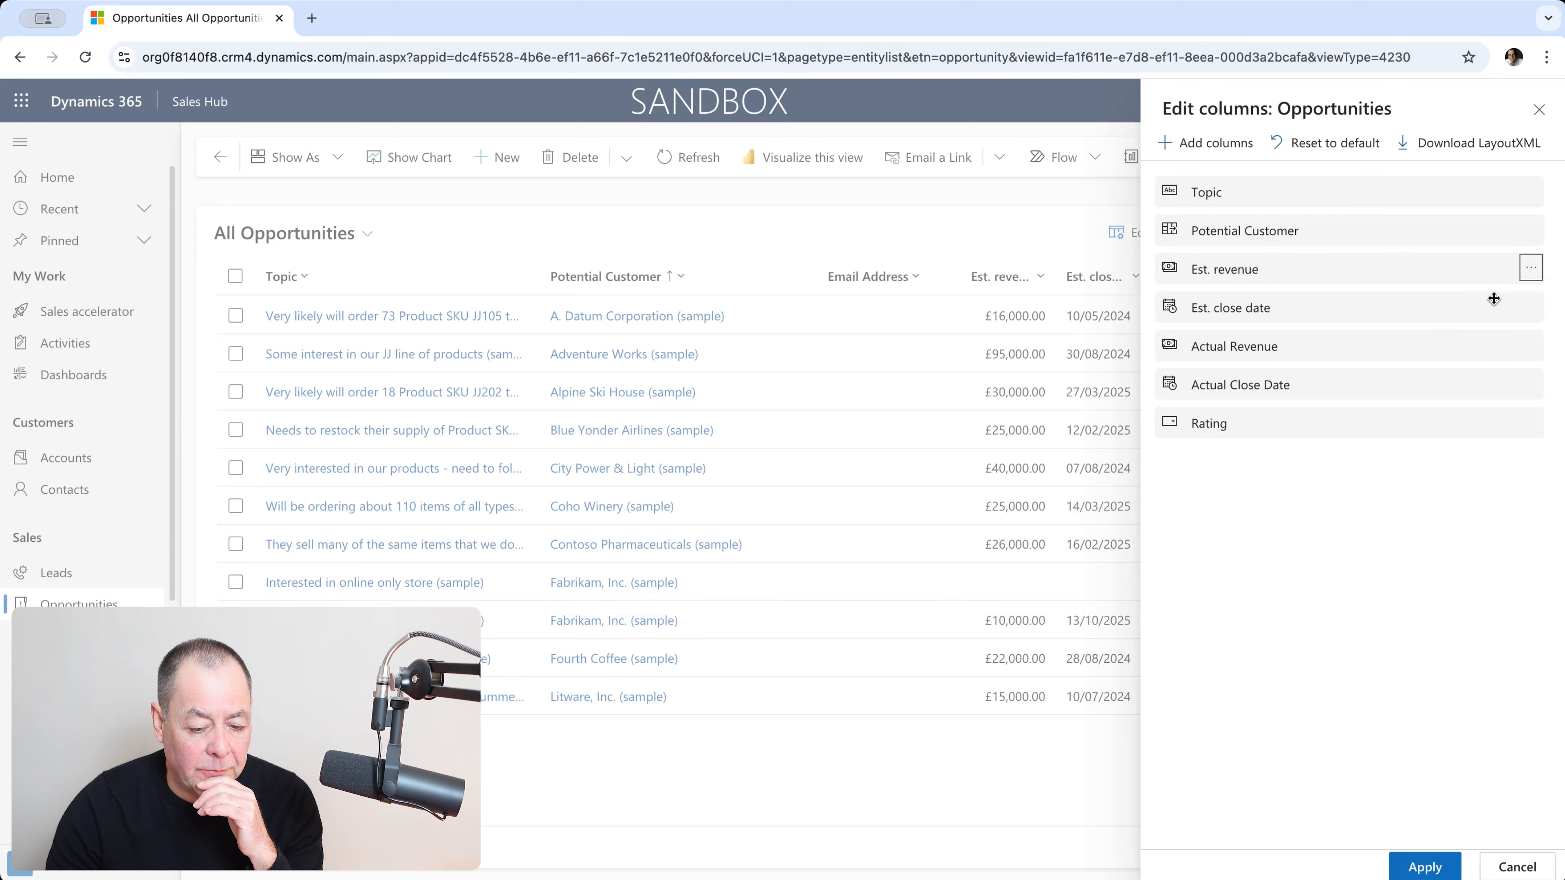
pyautogui.click(1420, 869)
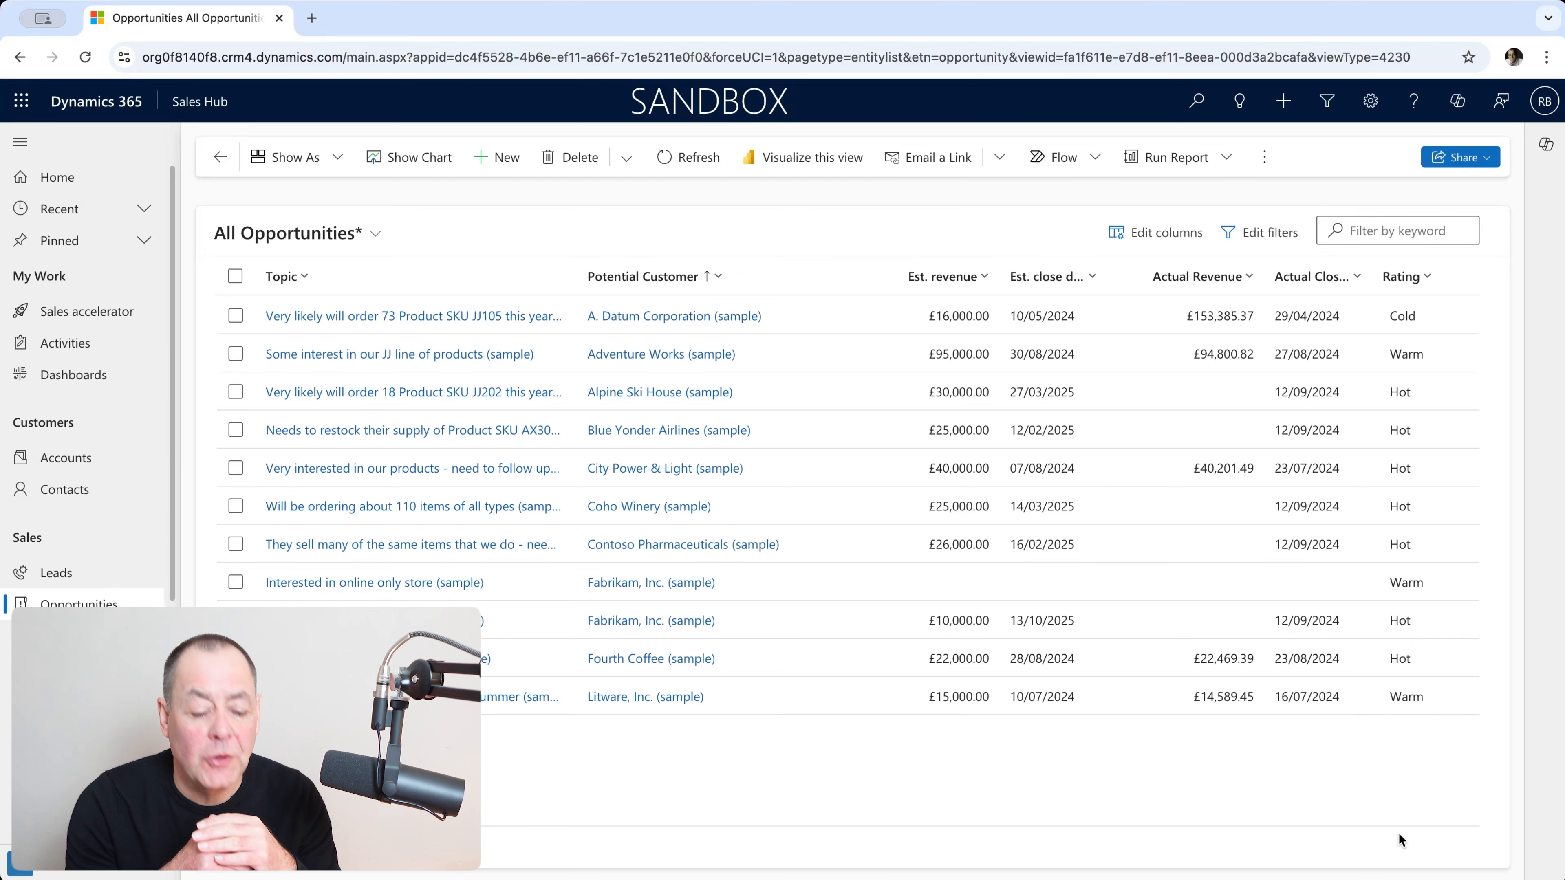
# Add the Probability column from the Opportunity table to the view's column list.
pyautogui.click(1172, 238)
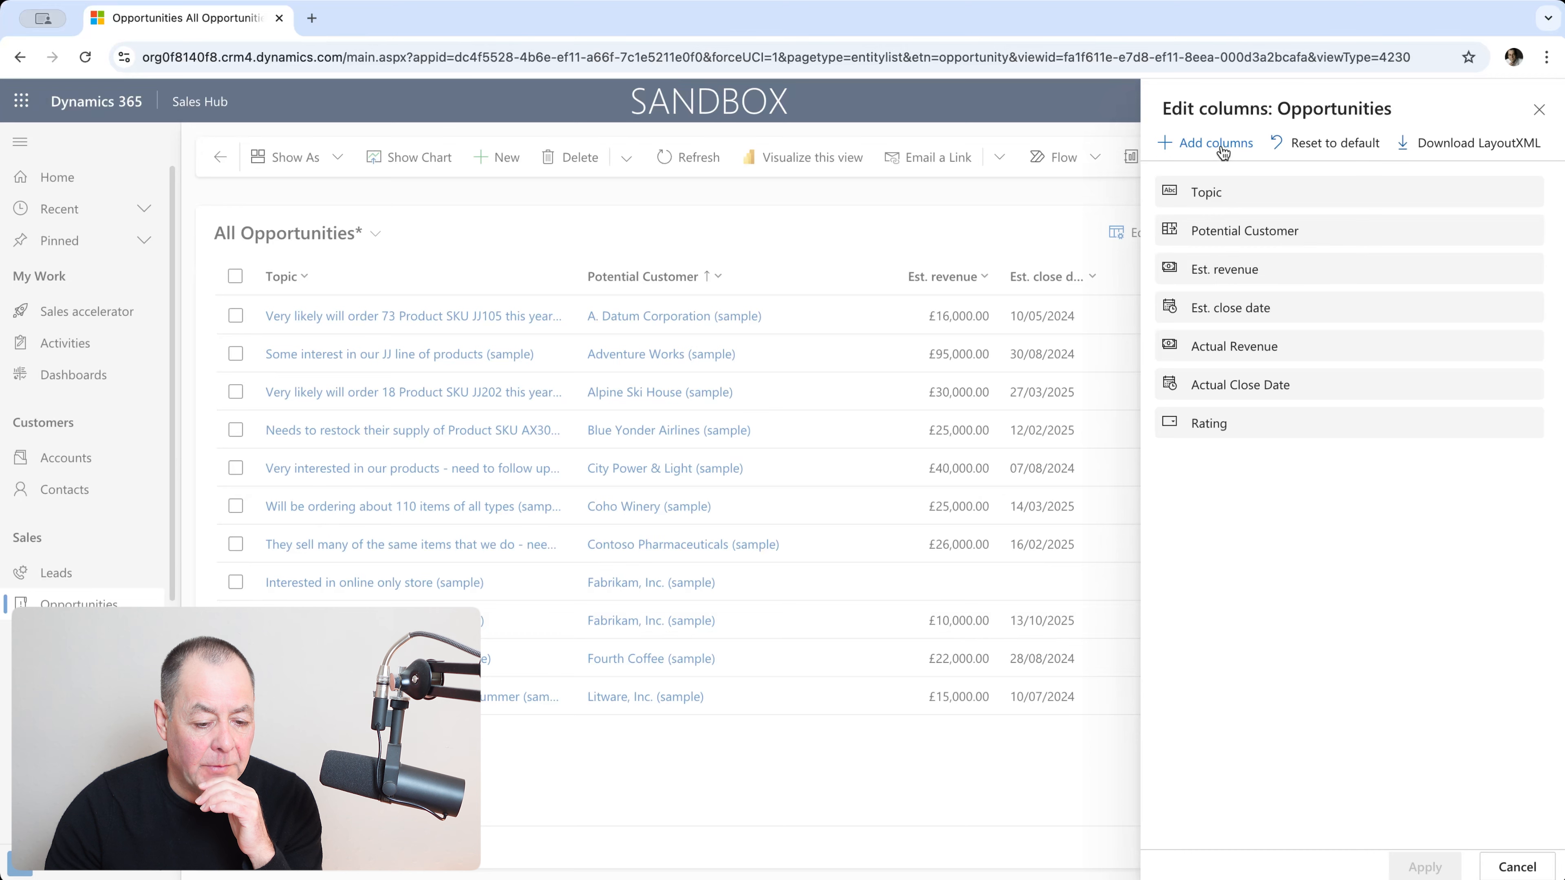
pyautogui.click(1202, 147)
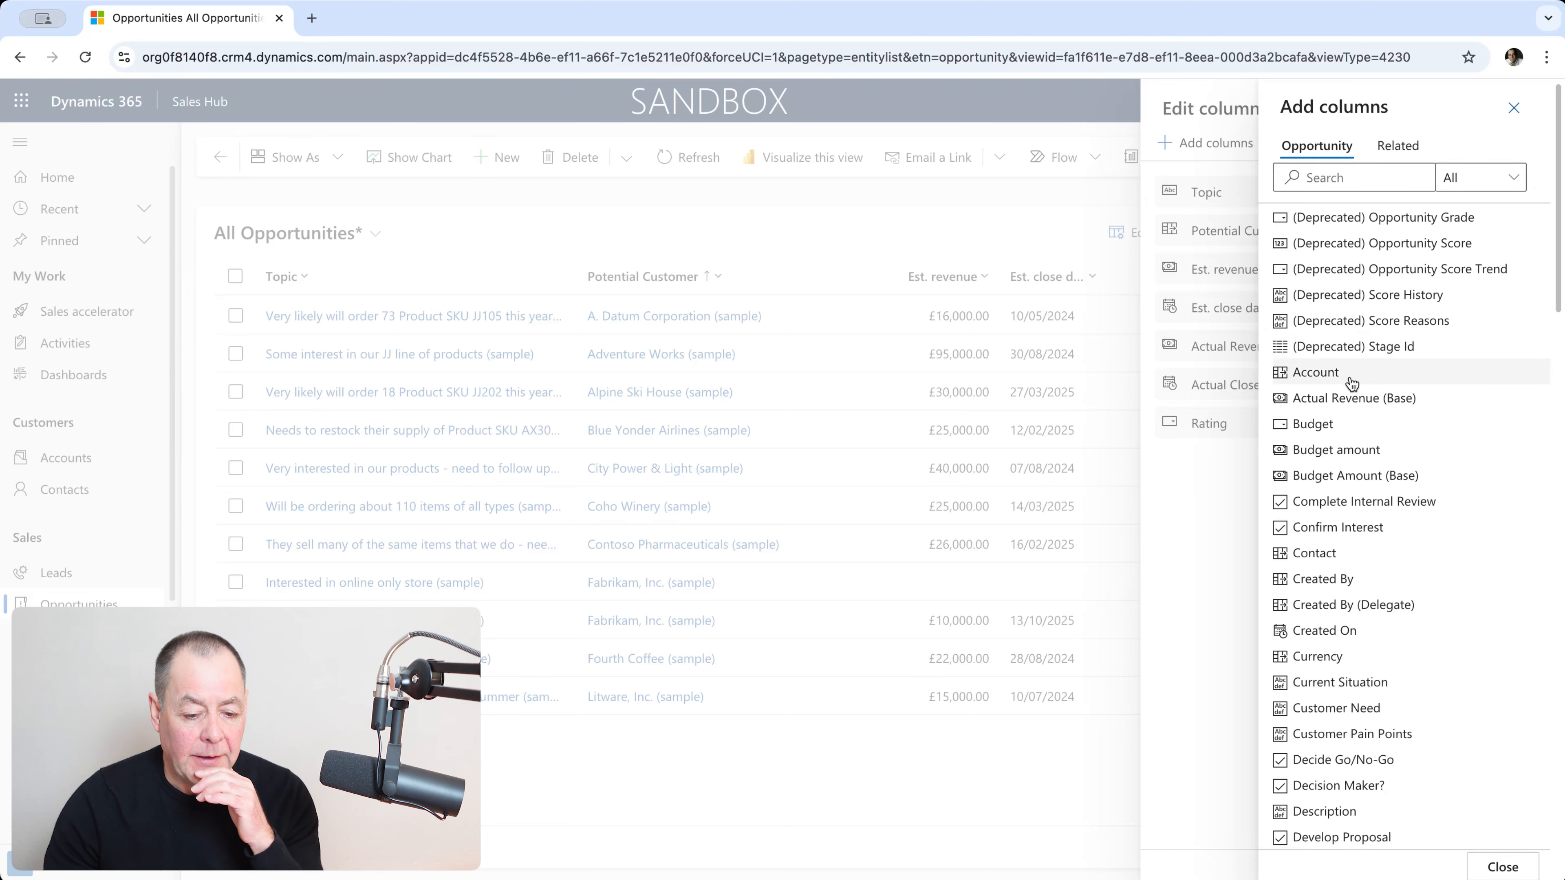
pyautogui.scroll(-3, 1354, 378)
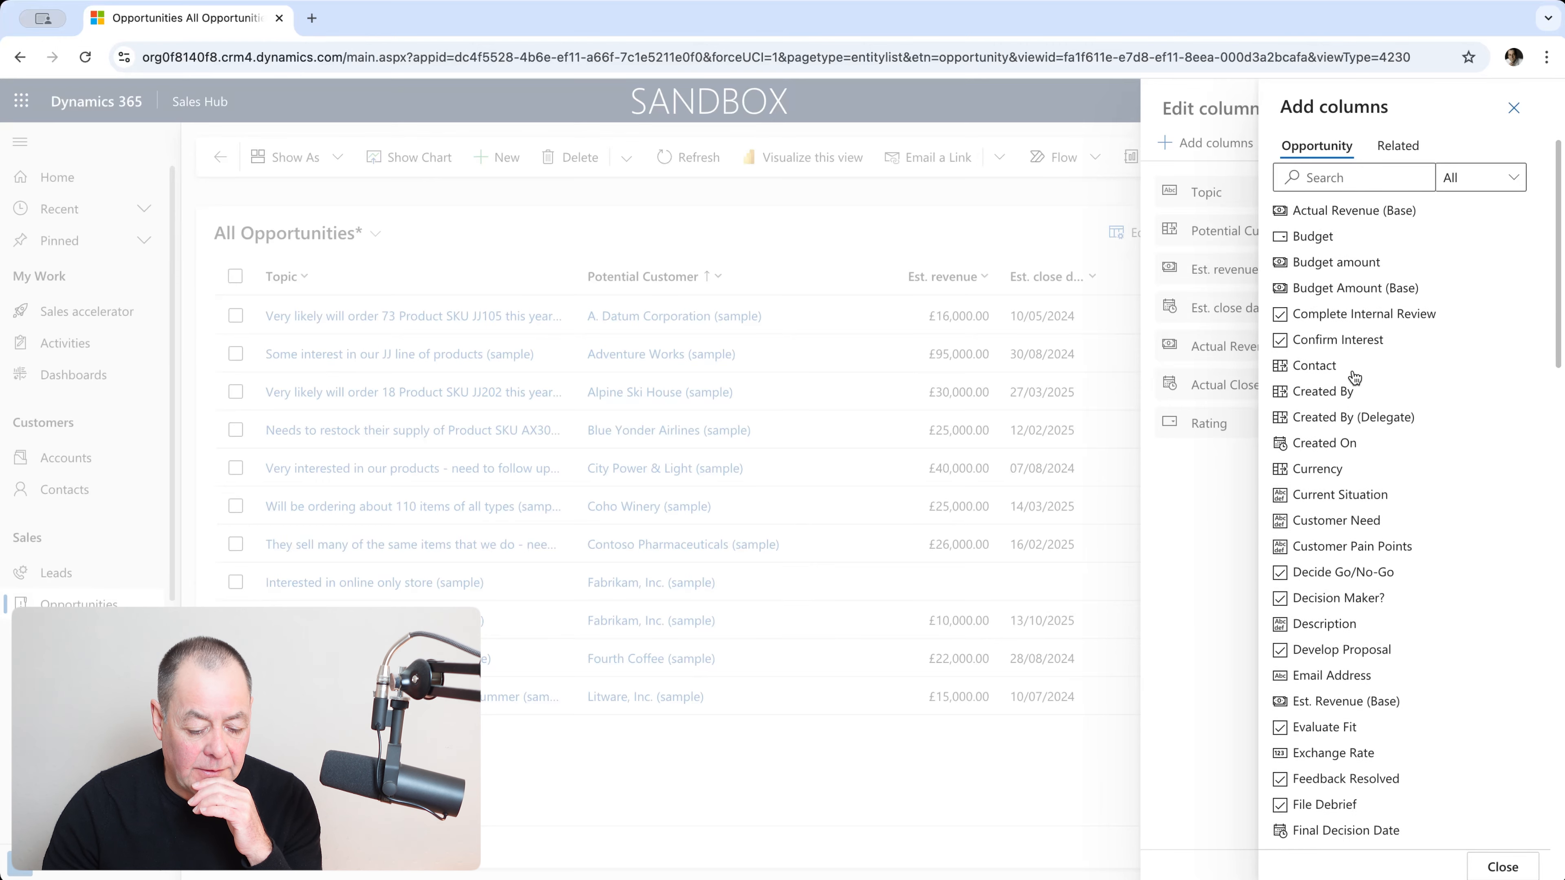
pyautogui.scroll(2, 1354, 378)
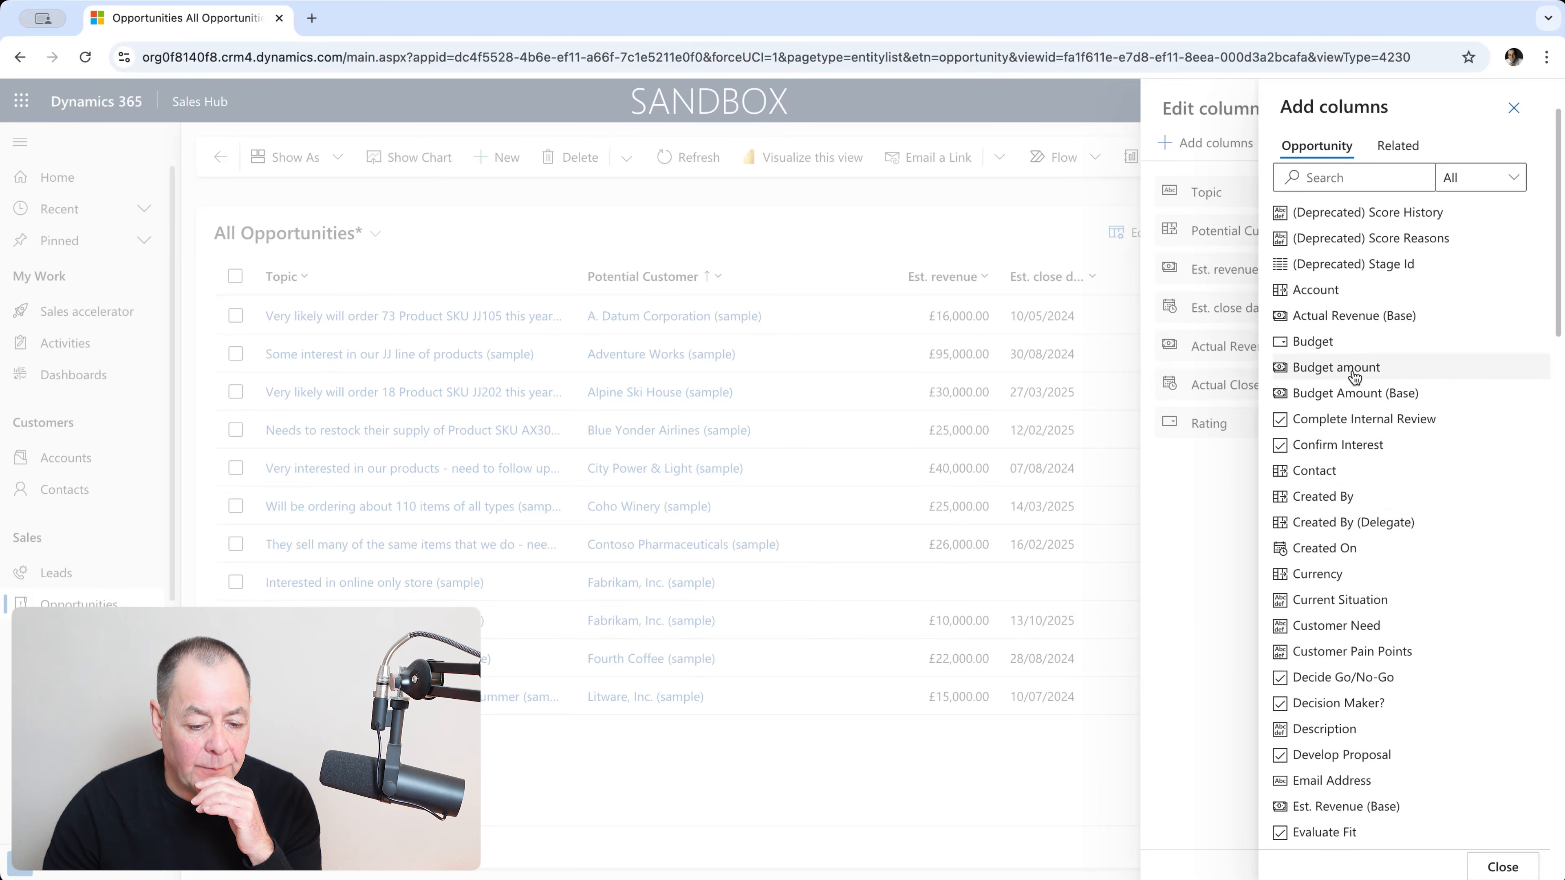
pyautogui.click(1346, 179)
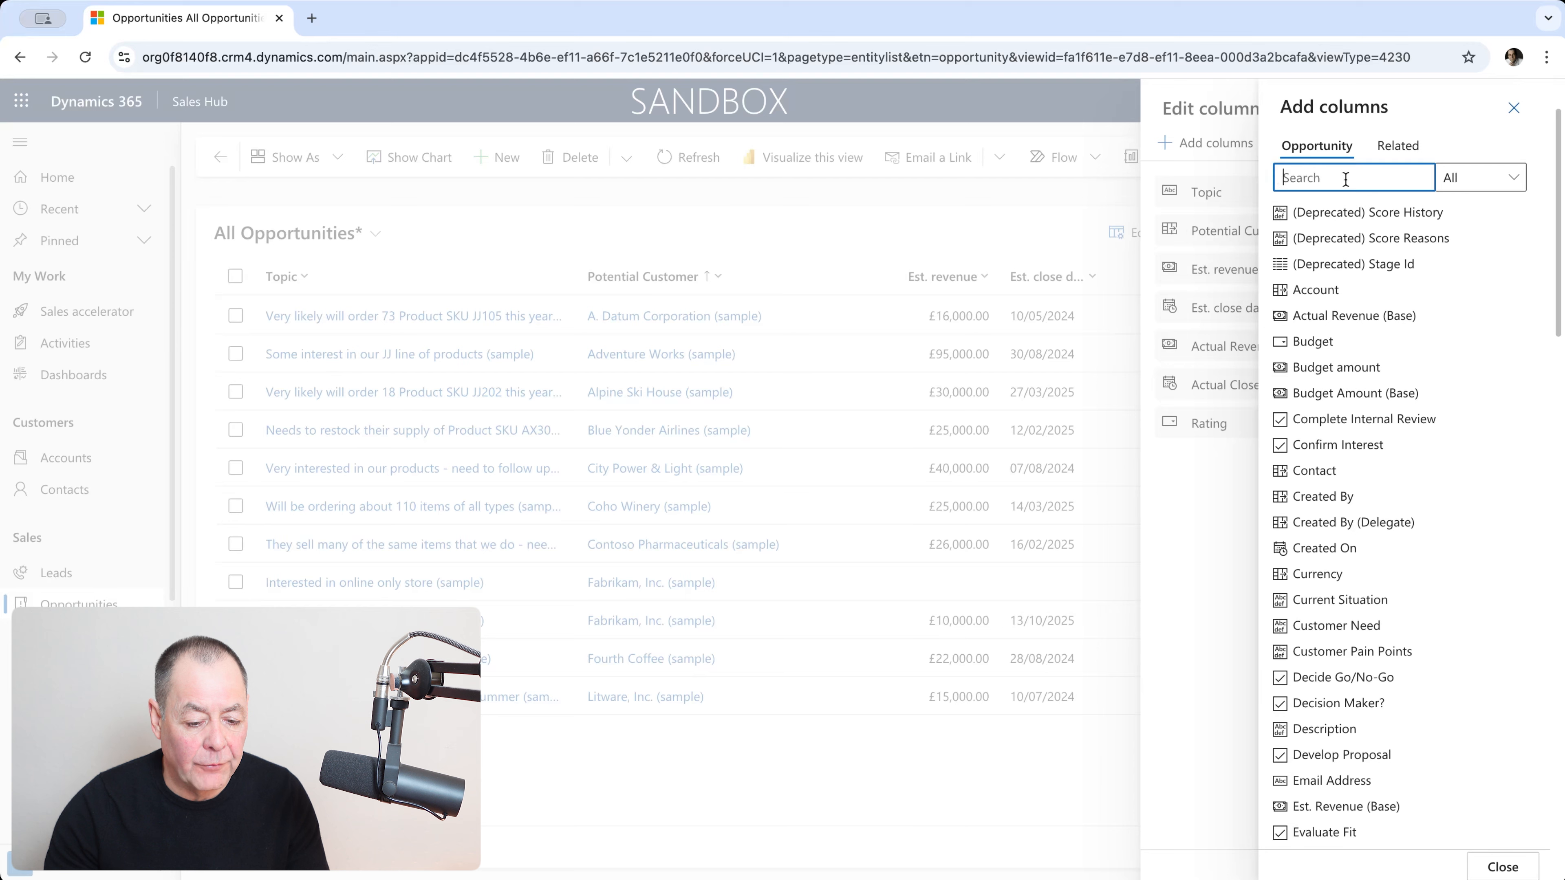
pyautogui.write('prob')
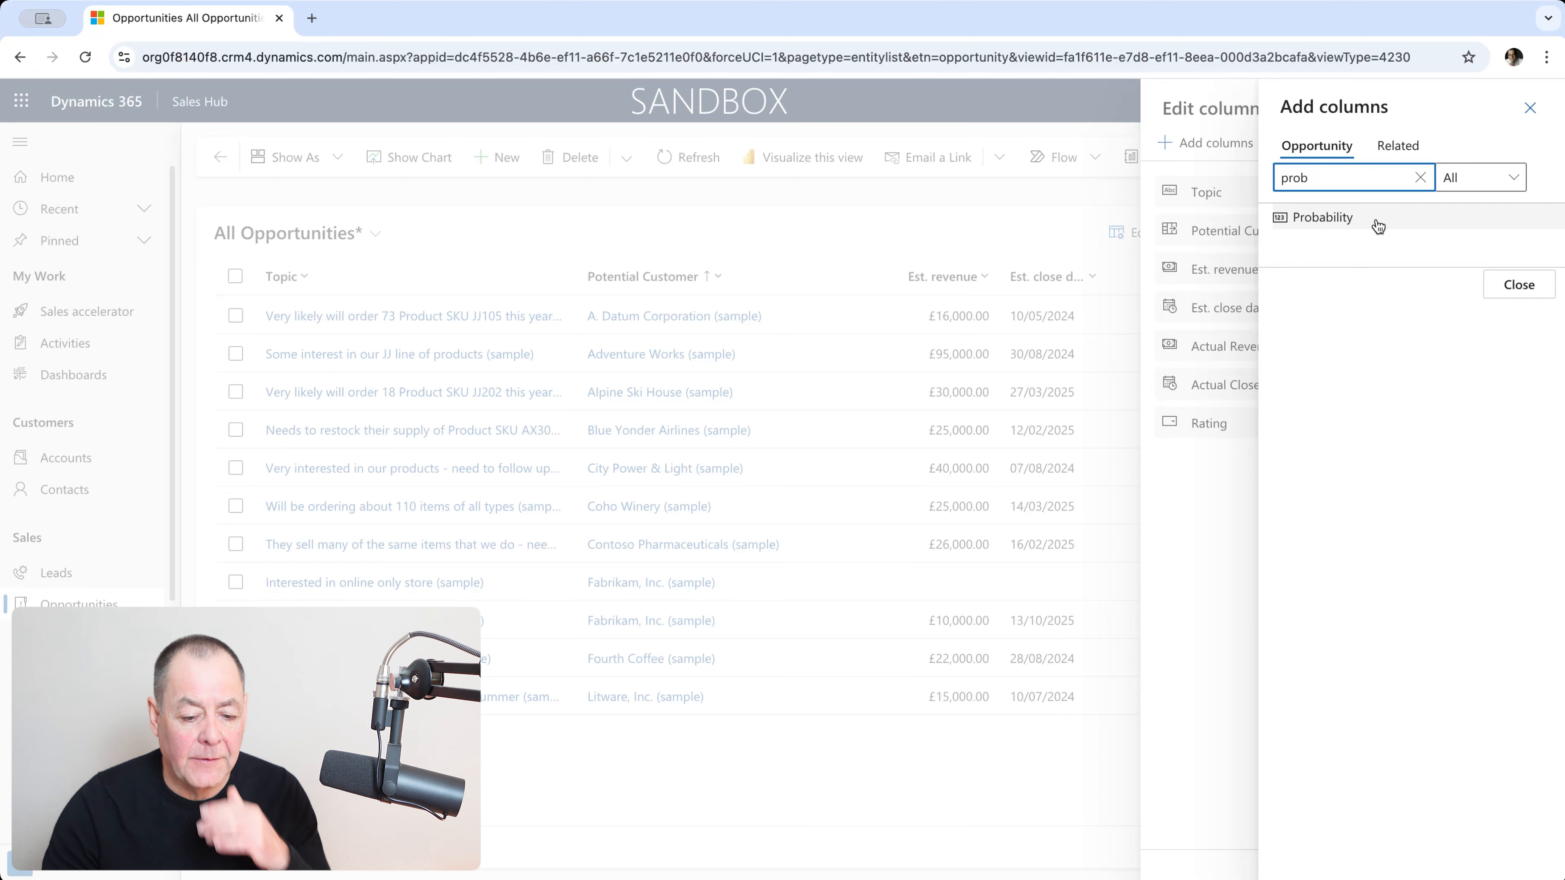
pyautogui.click(1378, 226)
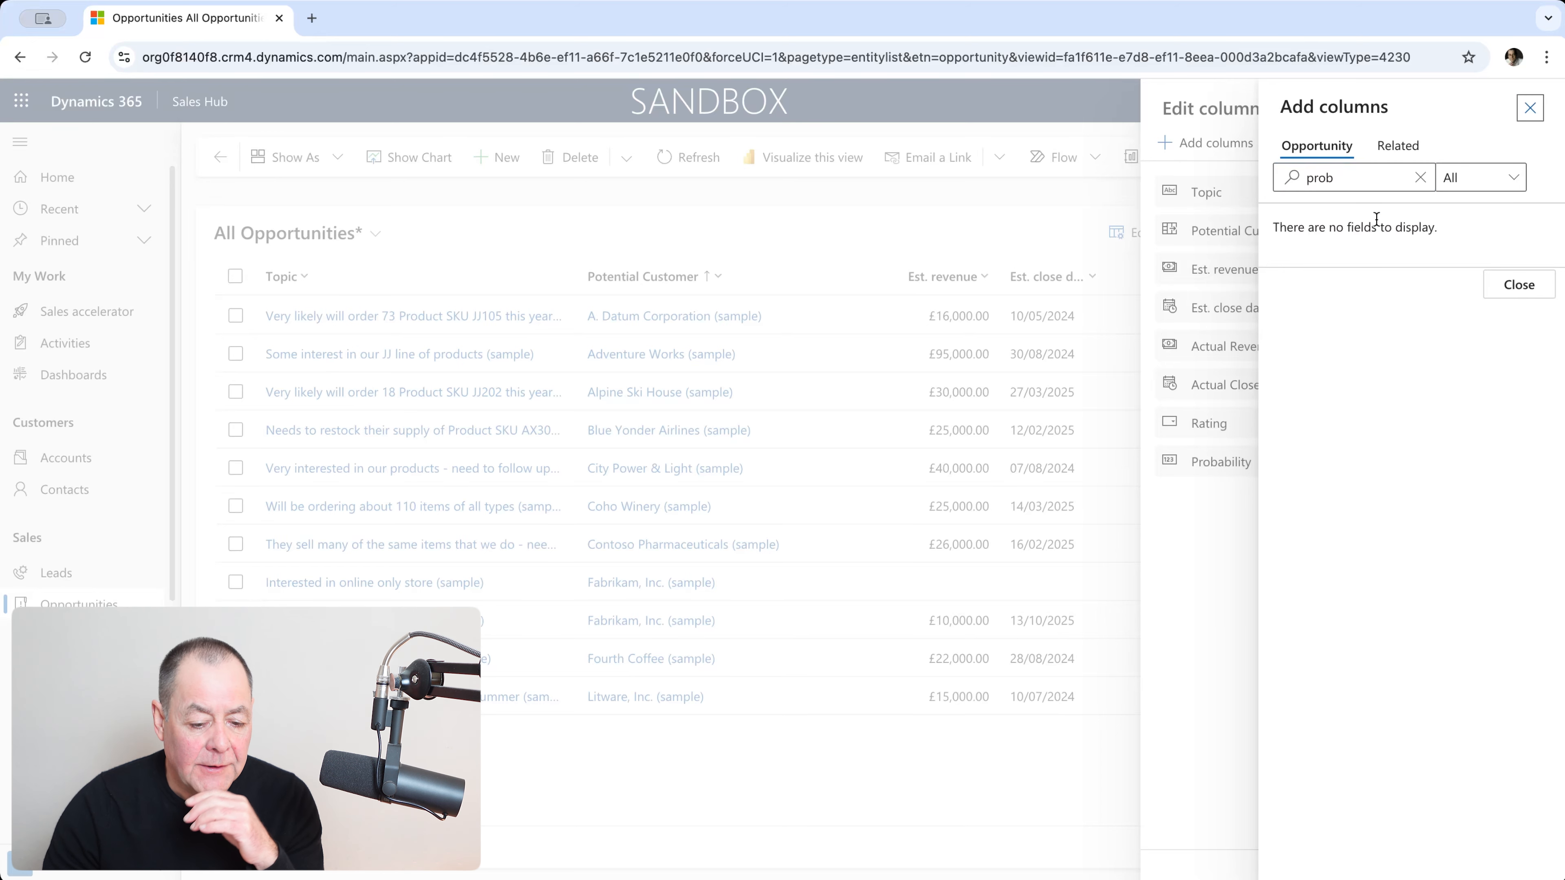
# Add the Opportunity table's Status column as well and apply the column changes to the view.
pyautogui.click(1420, 177)
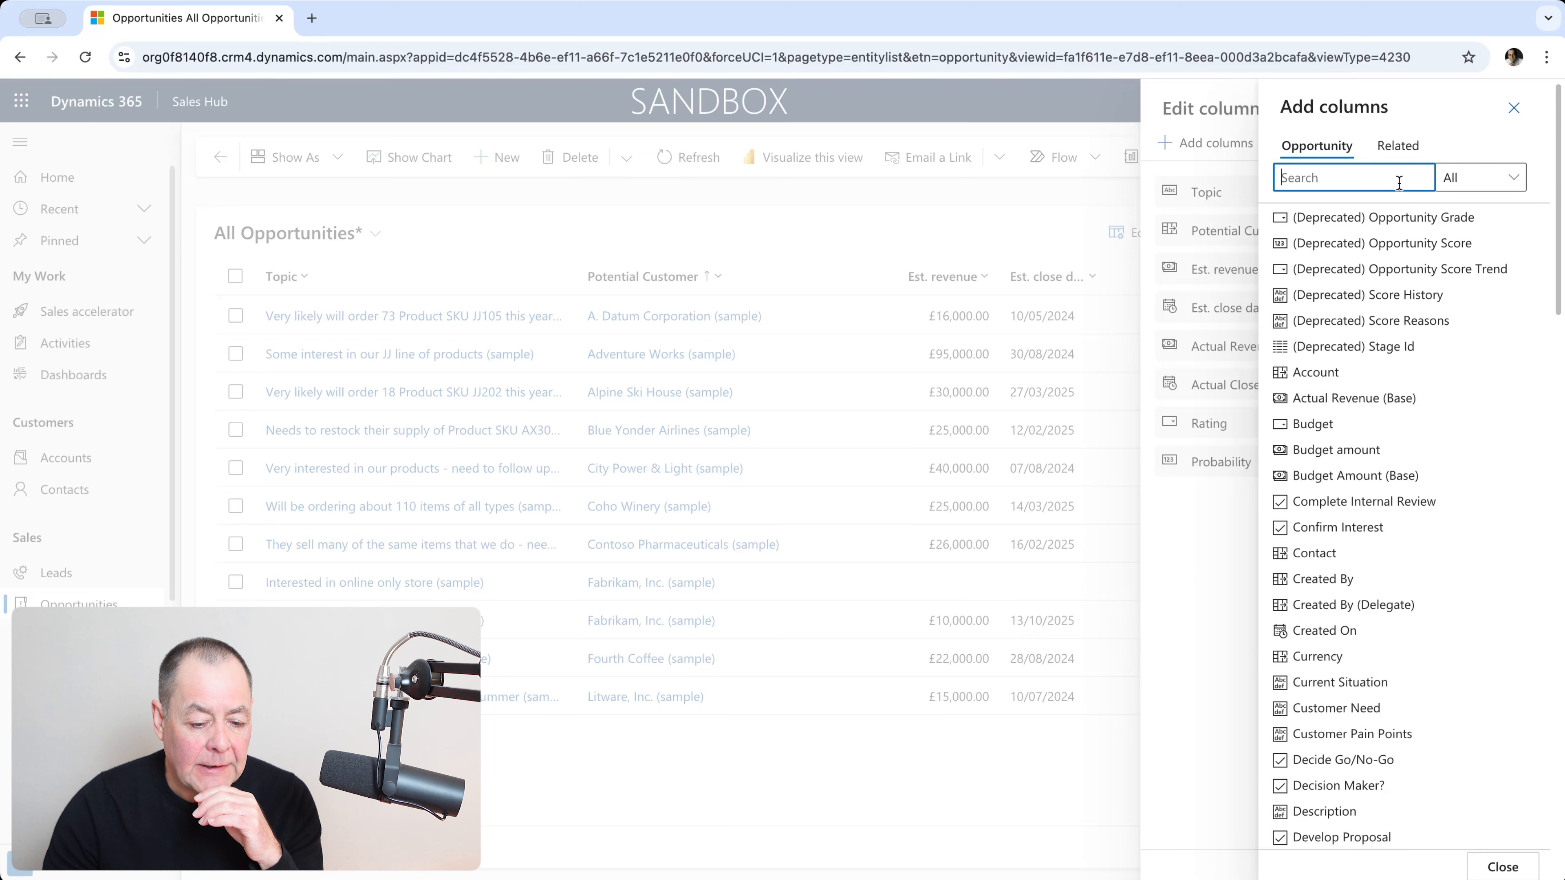
pyautogui.write('styat')
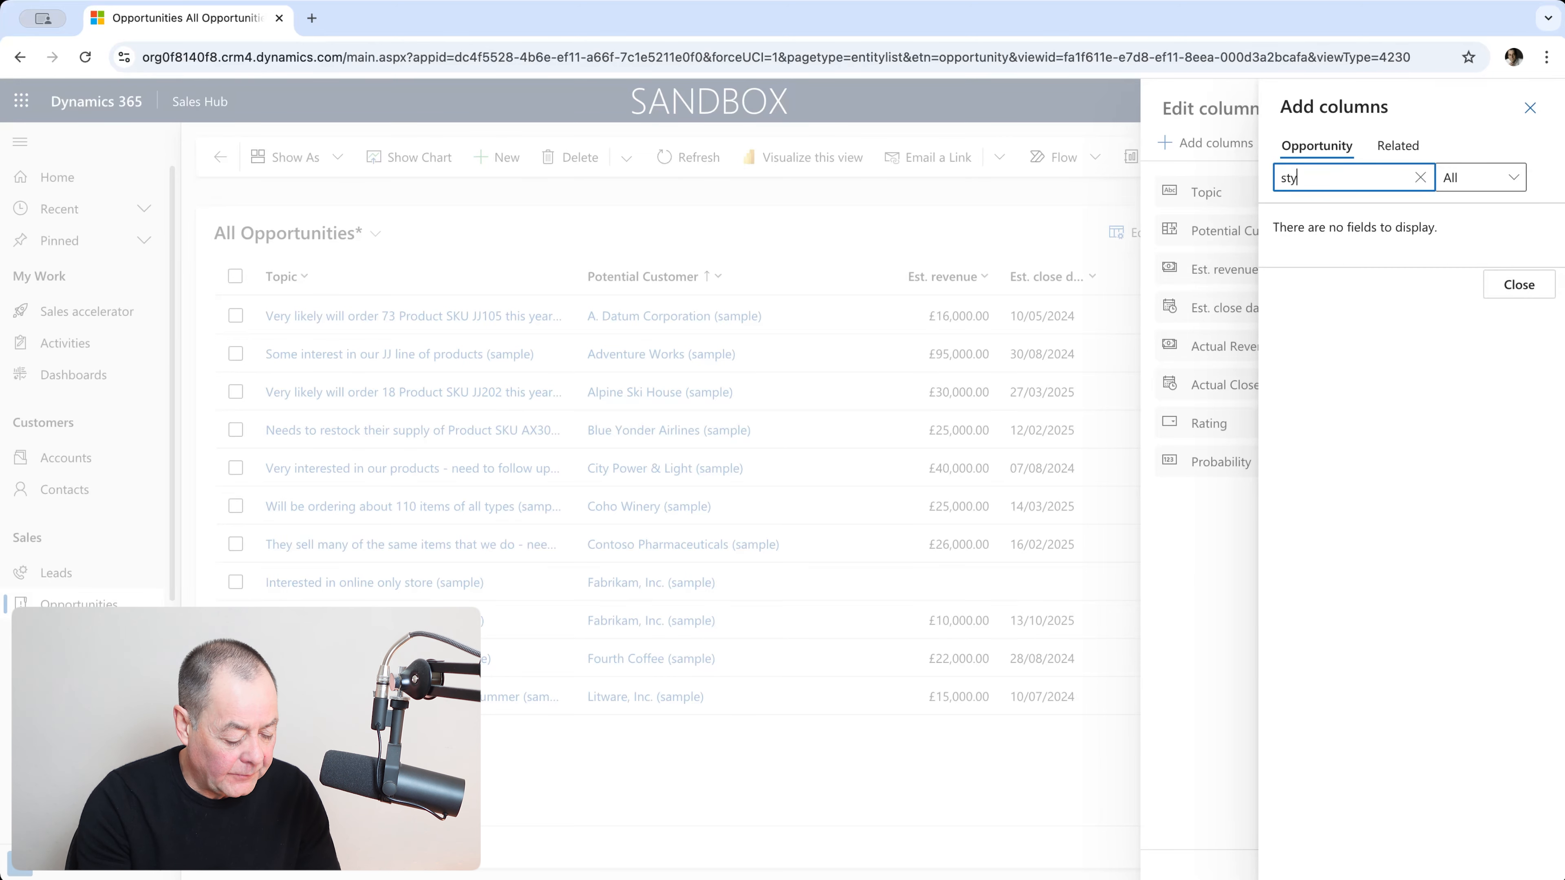
pyautogui.press('BackSpace')
pyautogui.press('BackSpace')
pyautogui.press('BackSpace')
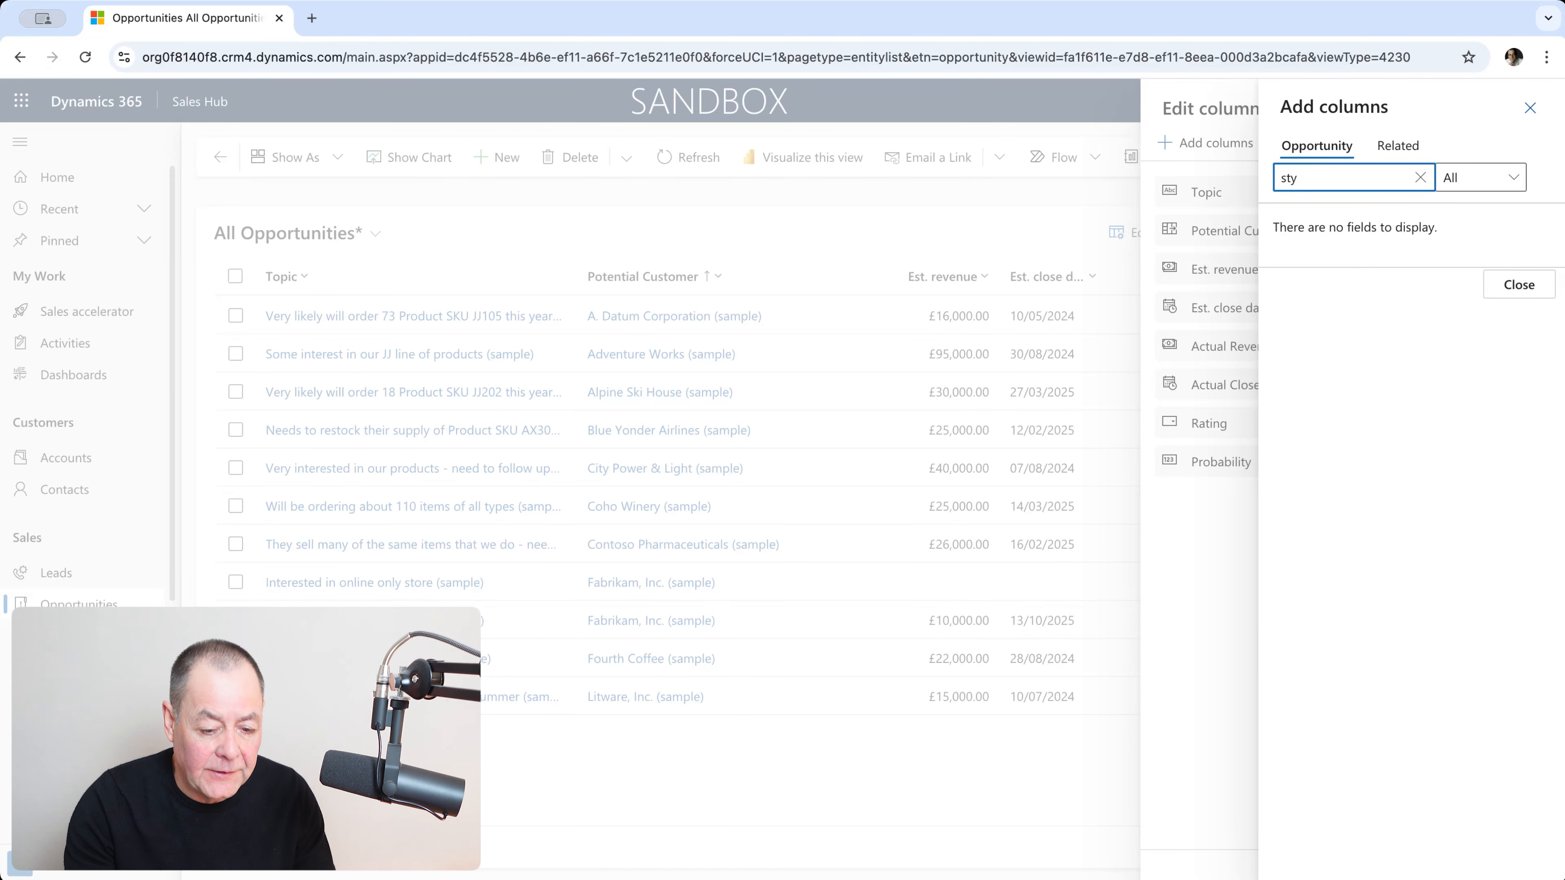
pyautogui.write('at')
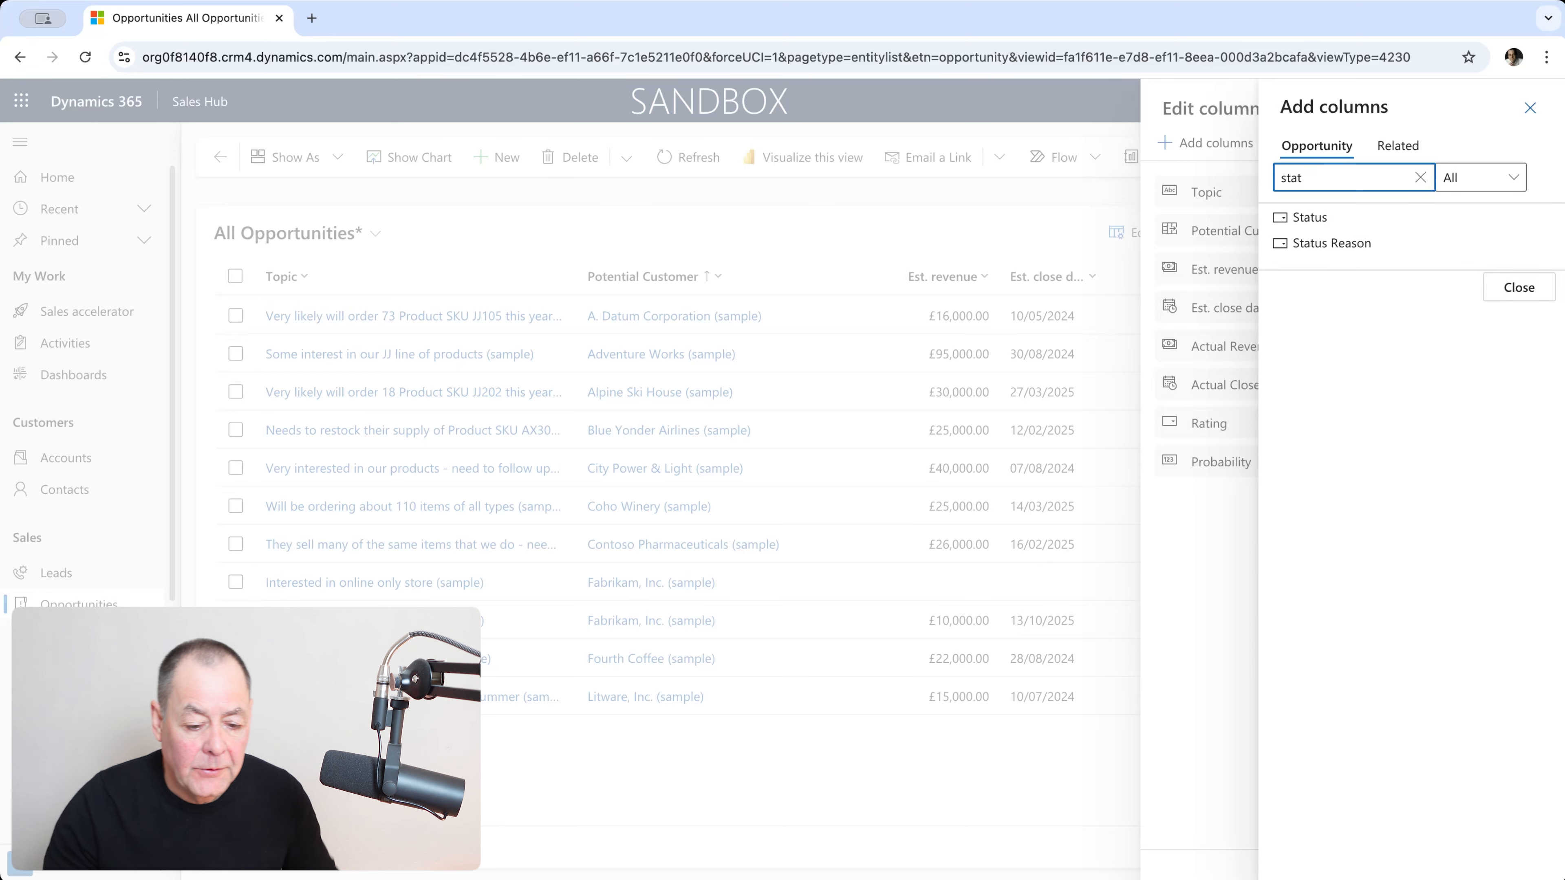
pyautogui.click(1347, 217)
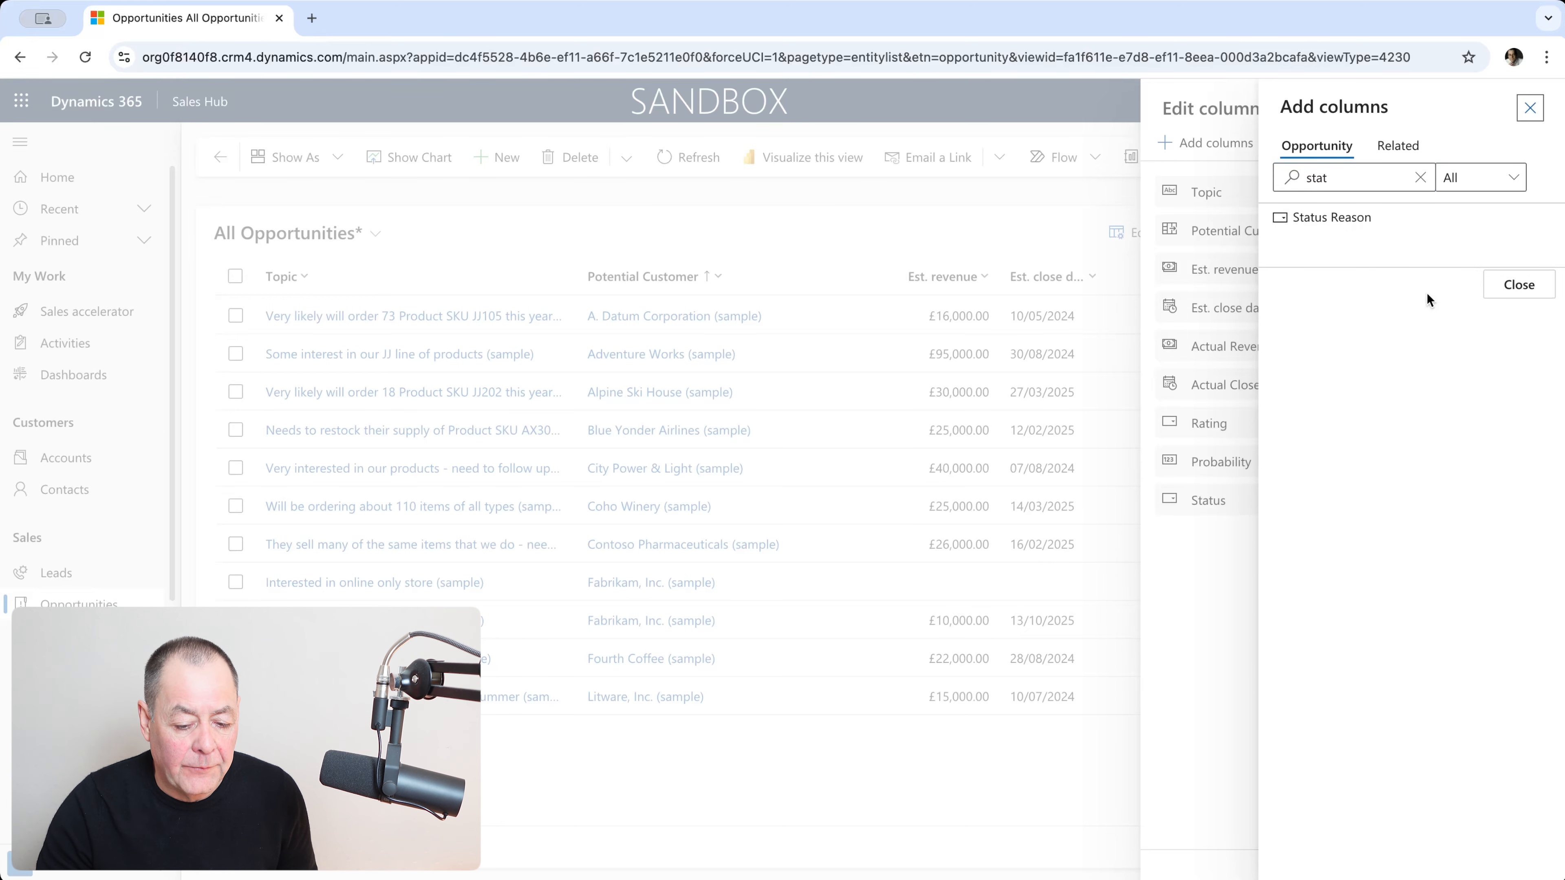
pyautogui.click(1519, 285)
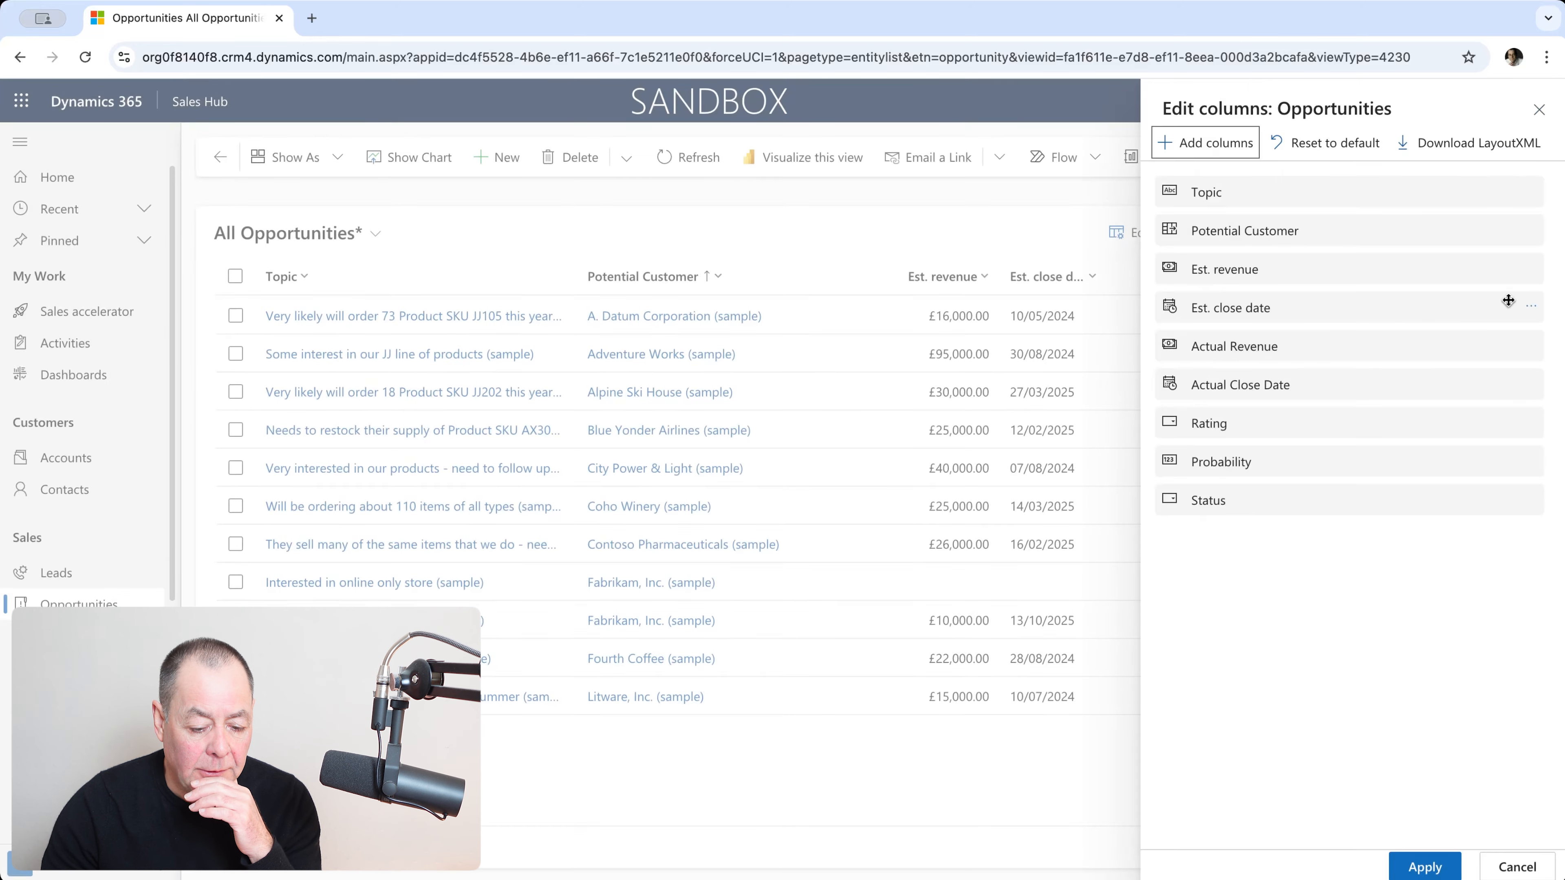
pyautogui.click(1425, 867)
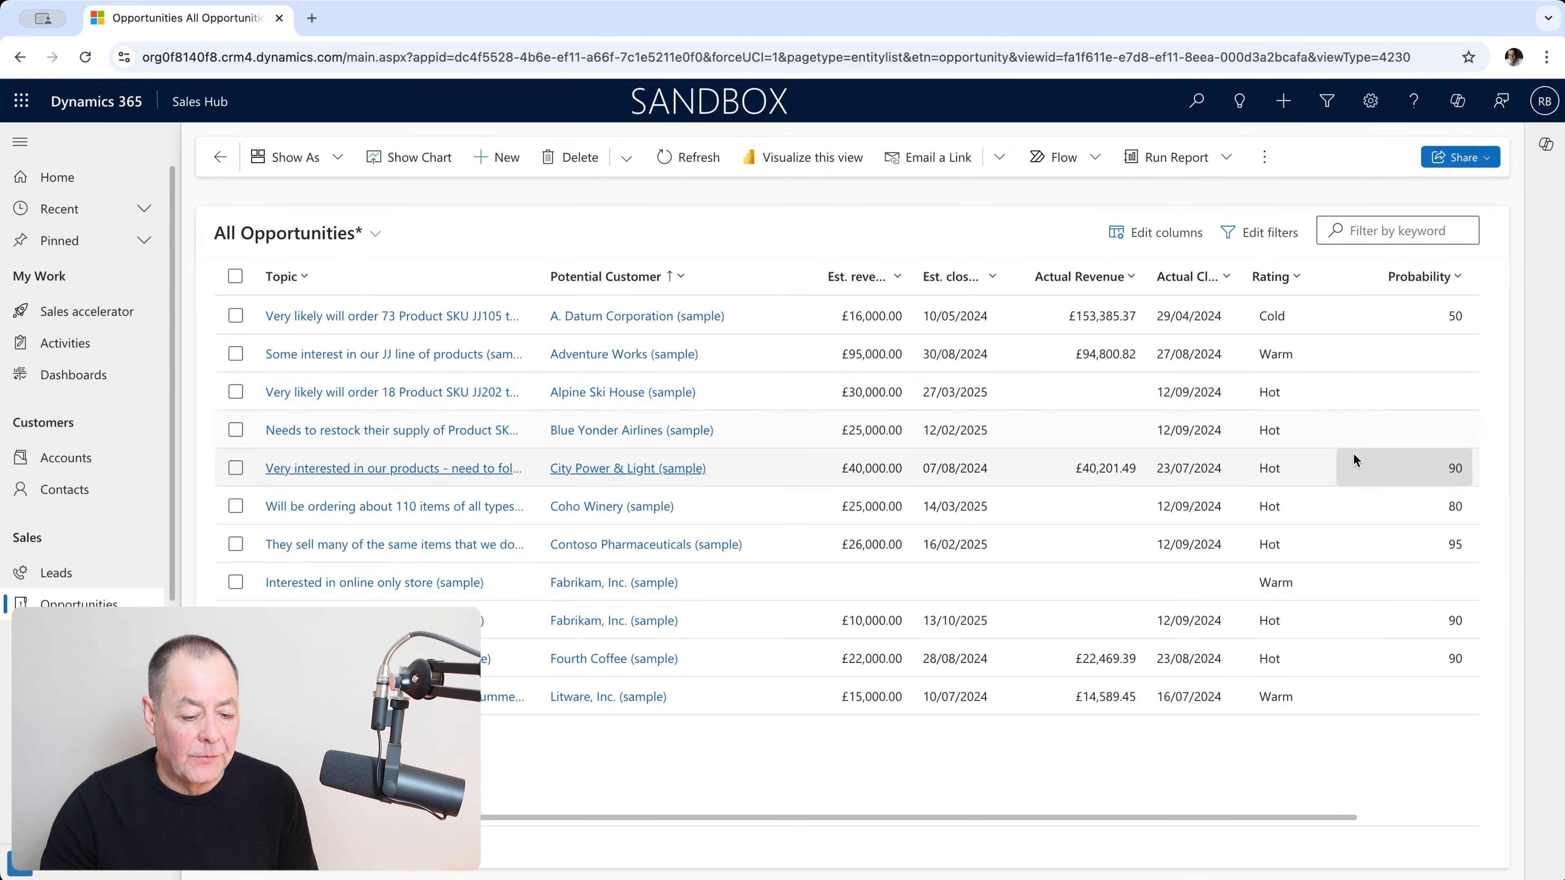
pyautogui.moveTo(1332, 811); pyautogui.dragTo(1448, 818)
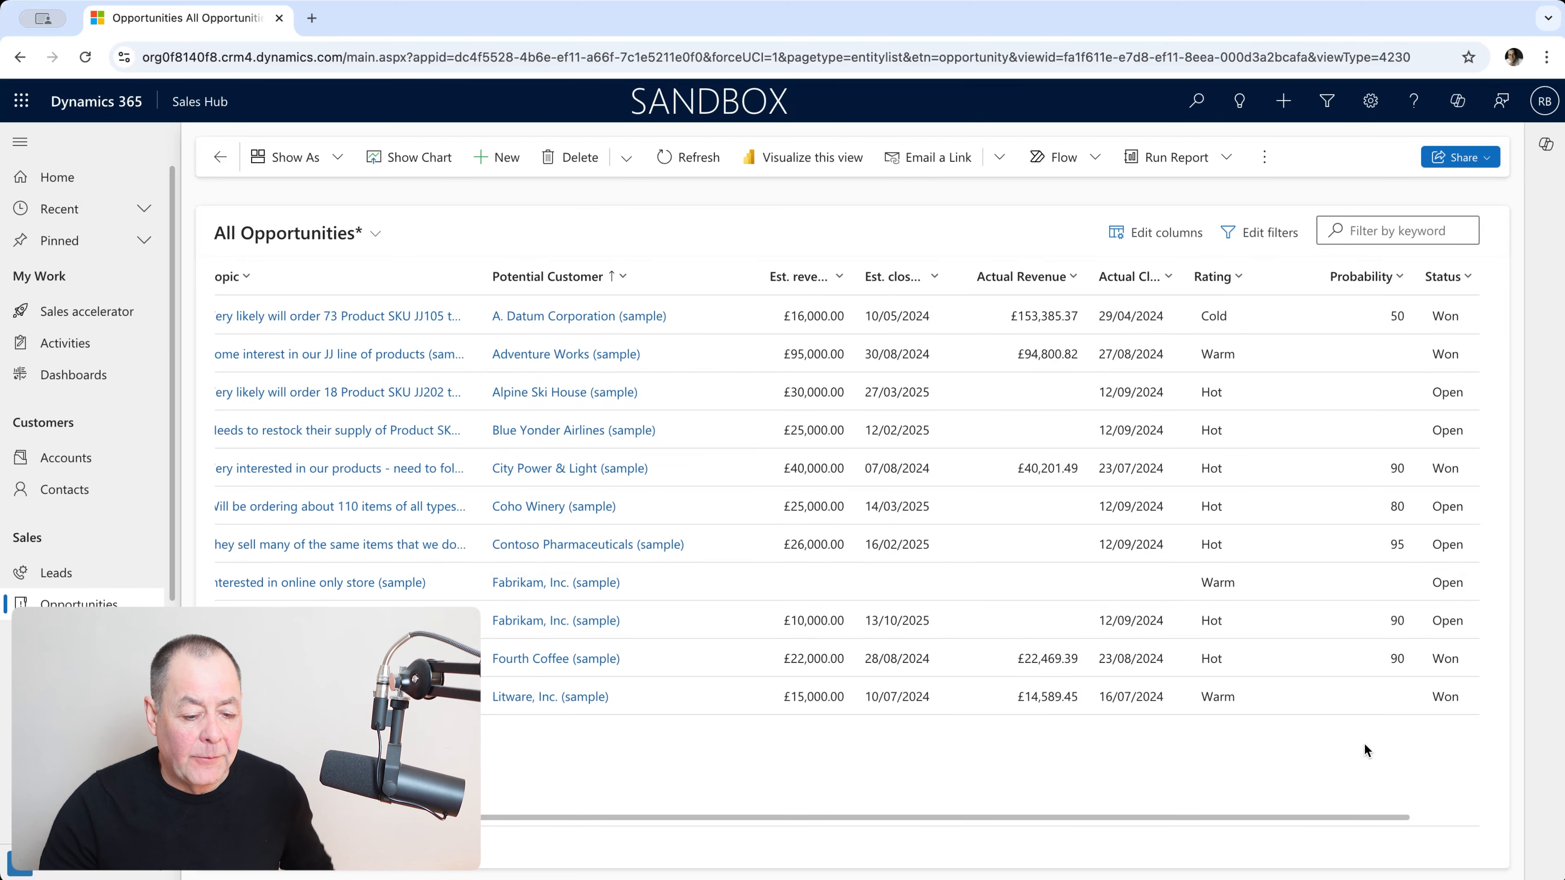
# Add the Annual Revenue column from the related Account (Account) table to the view's column list.
pyautogui.click(1170, 243)
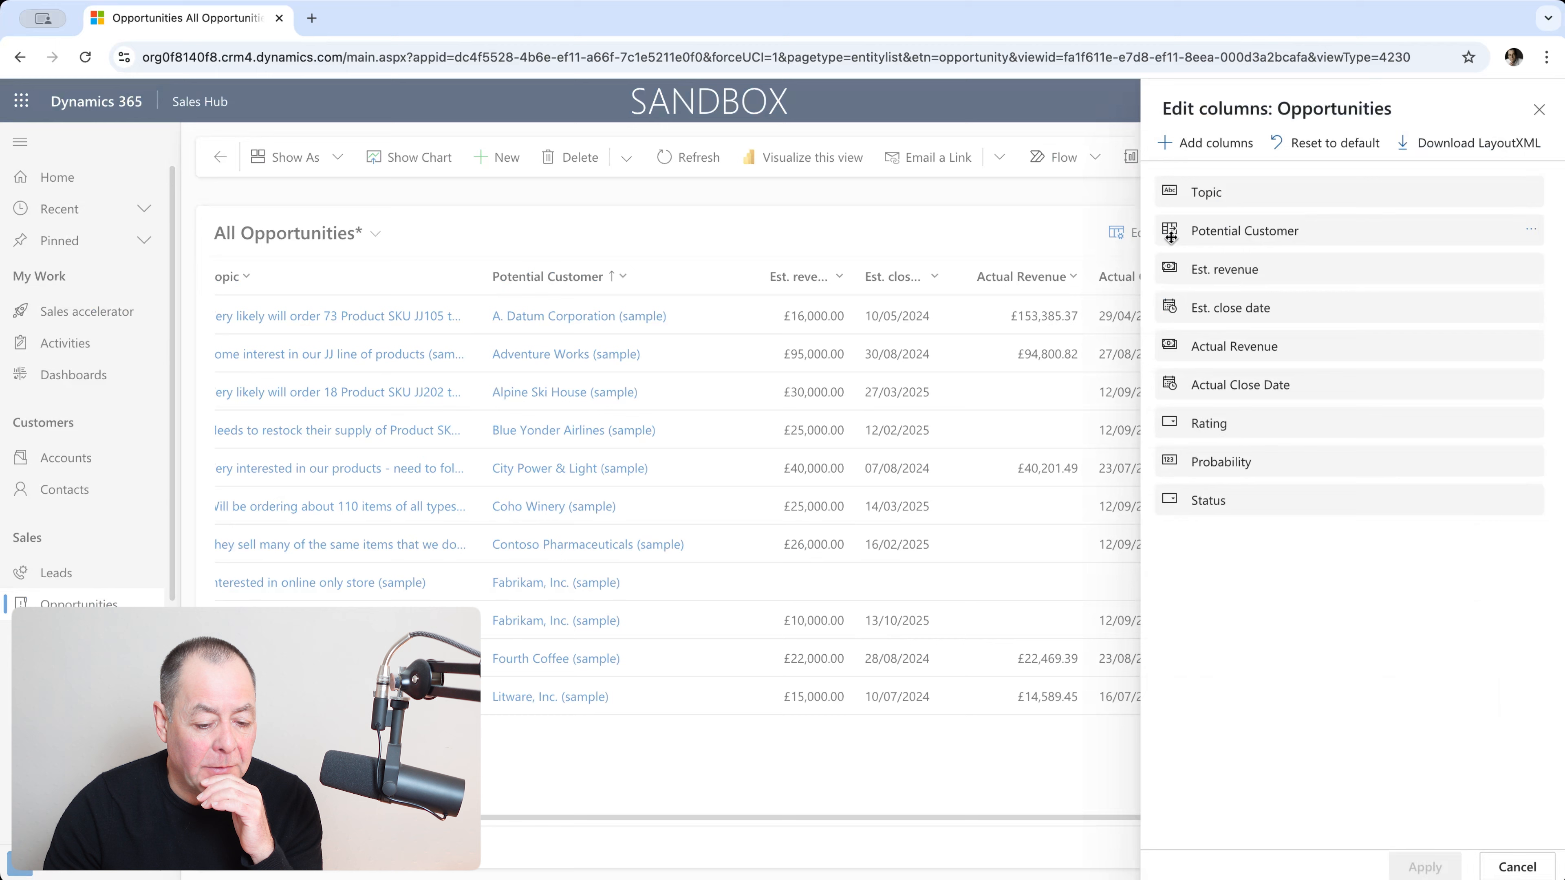
pyautogui.click(1224, 153)
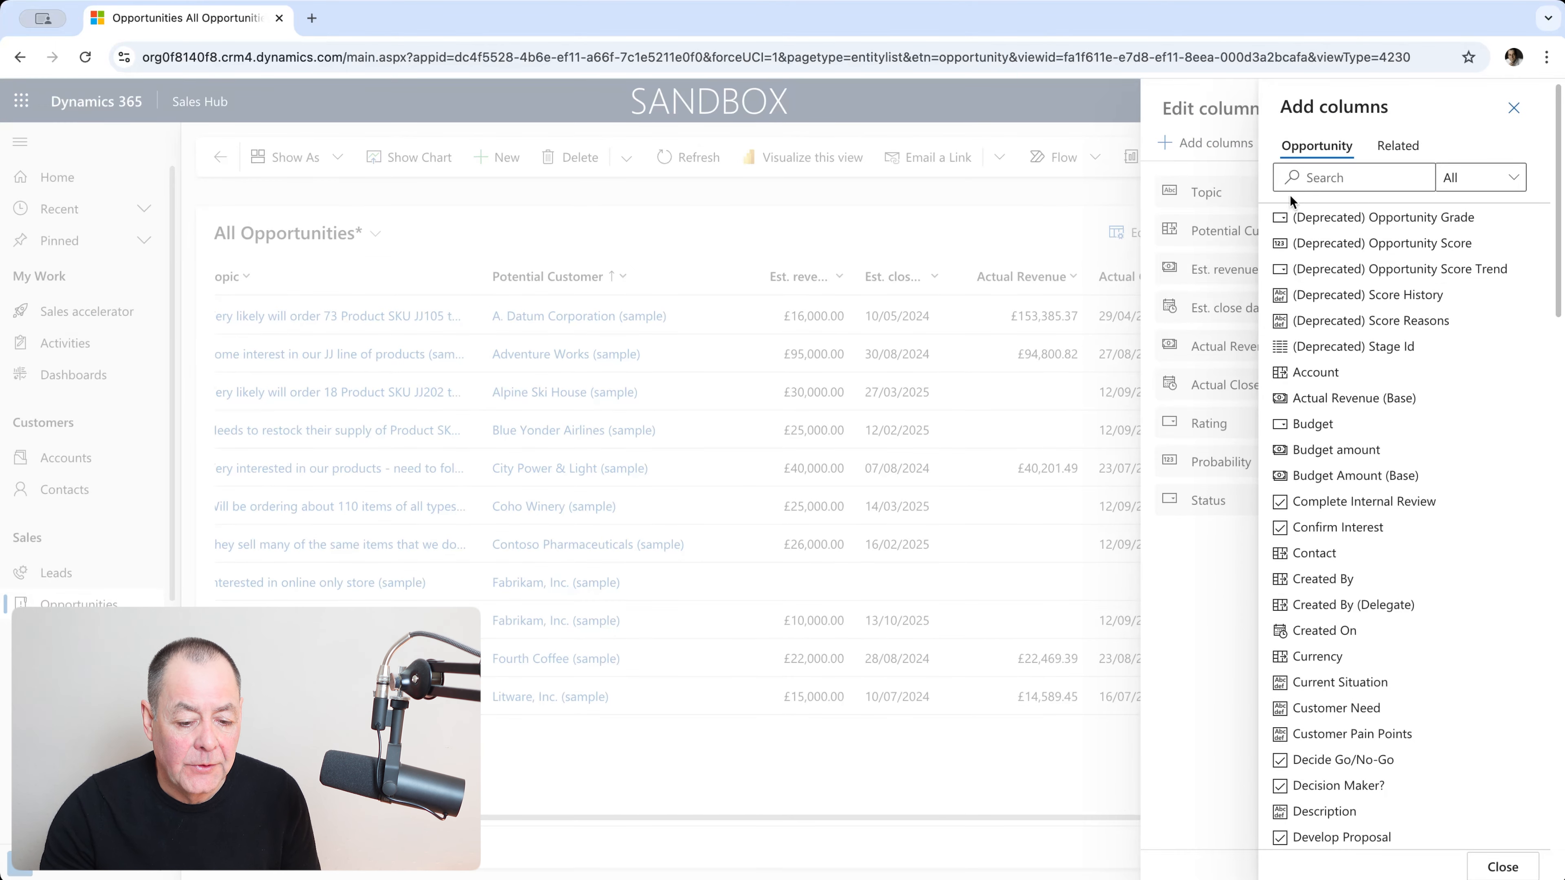
pyautogui.click(1401, 147)
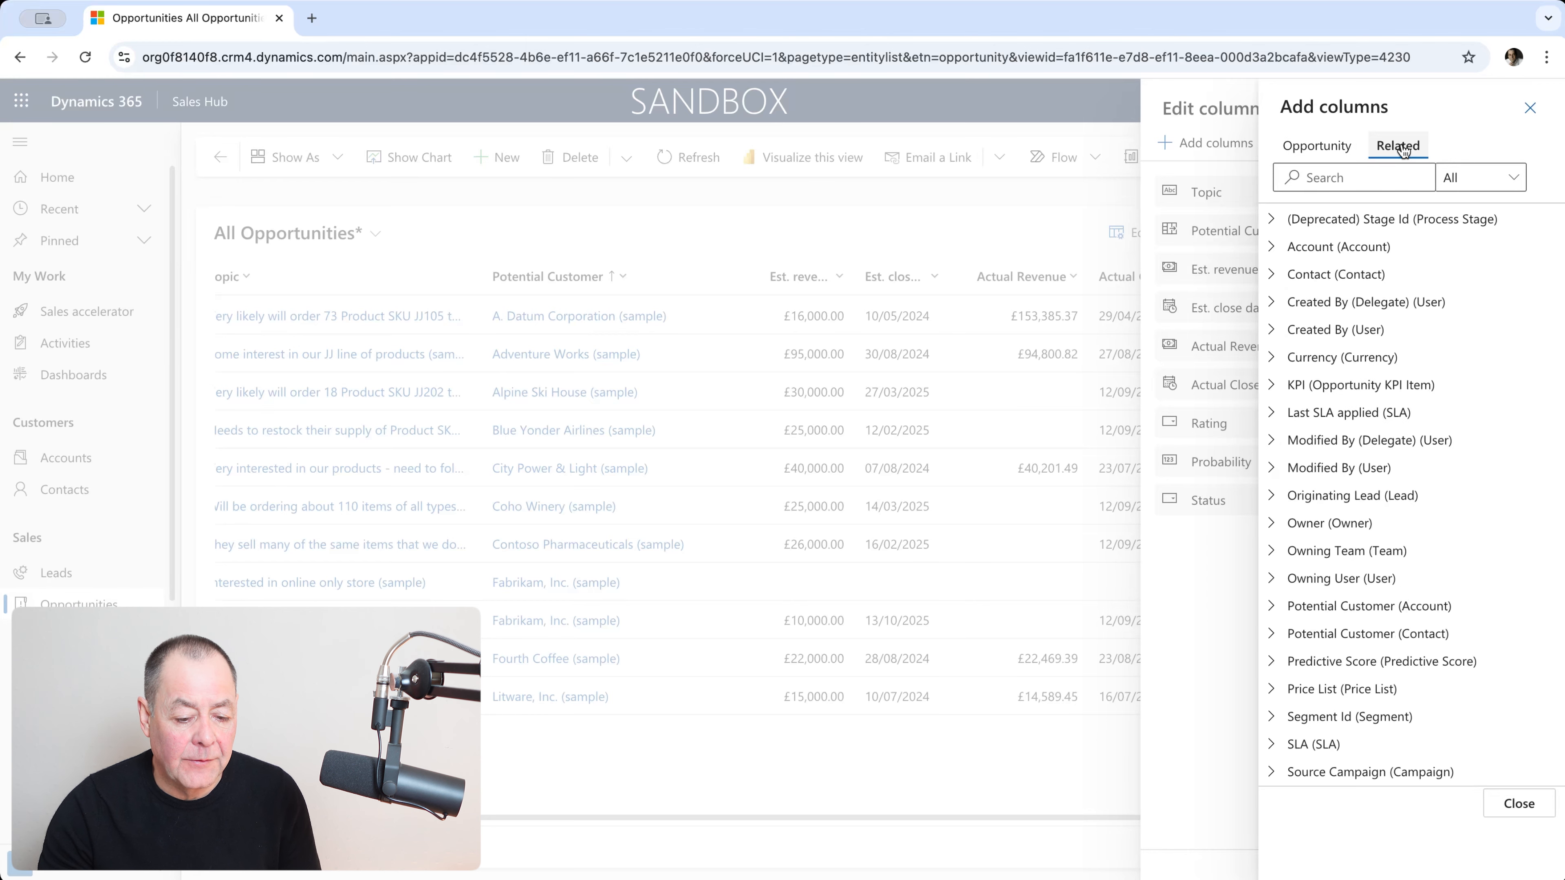
pyautogui.click(1272, 248)
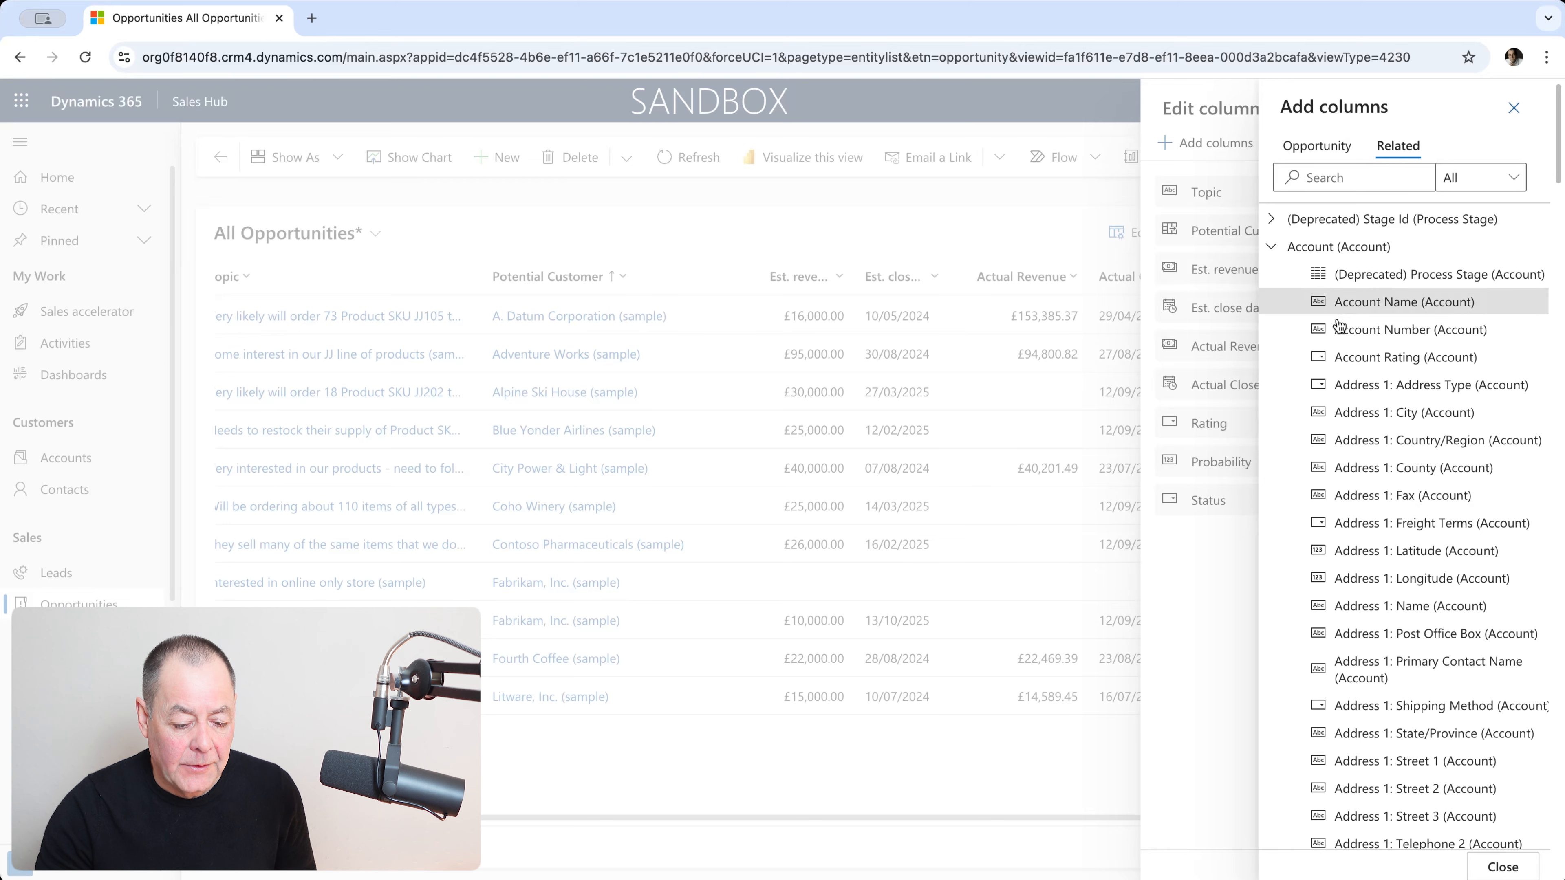
pyautogui.click(1355, 179)
pyautogui.write('annu')
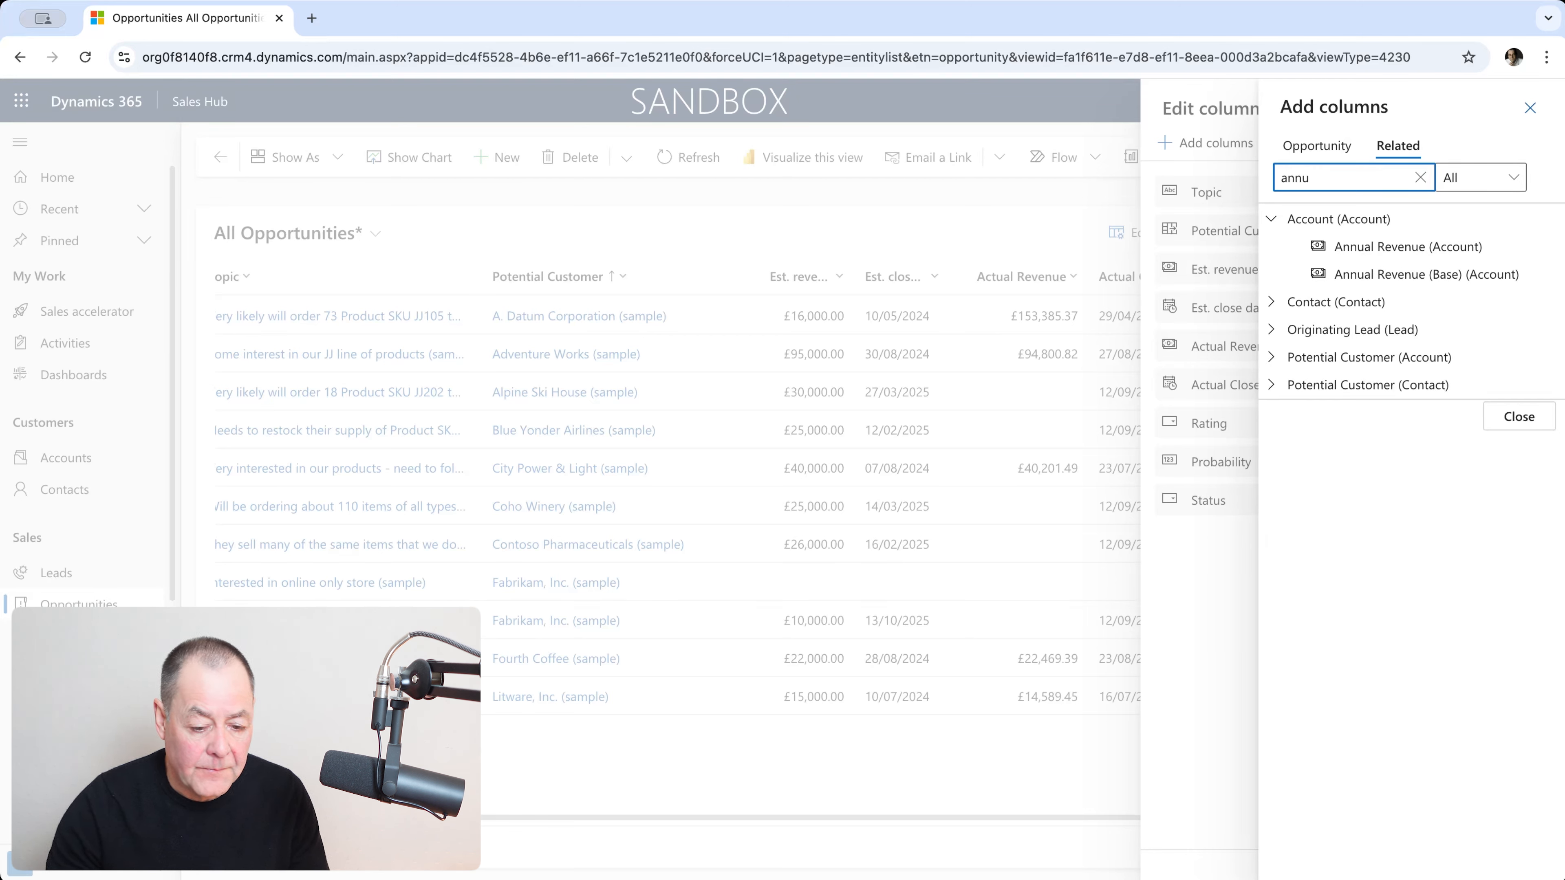
pyautogui.click(1399, 252)
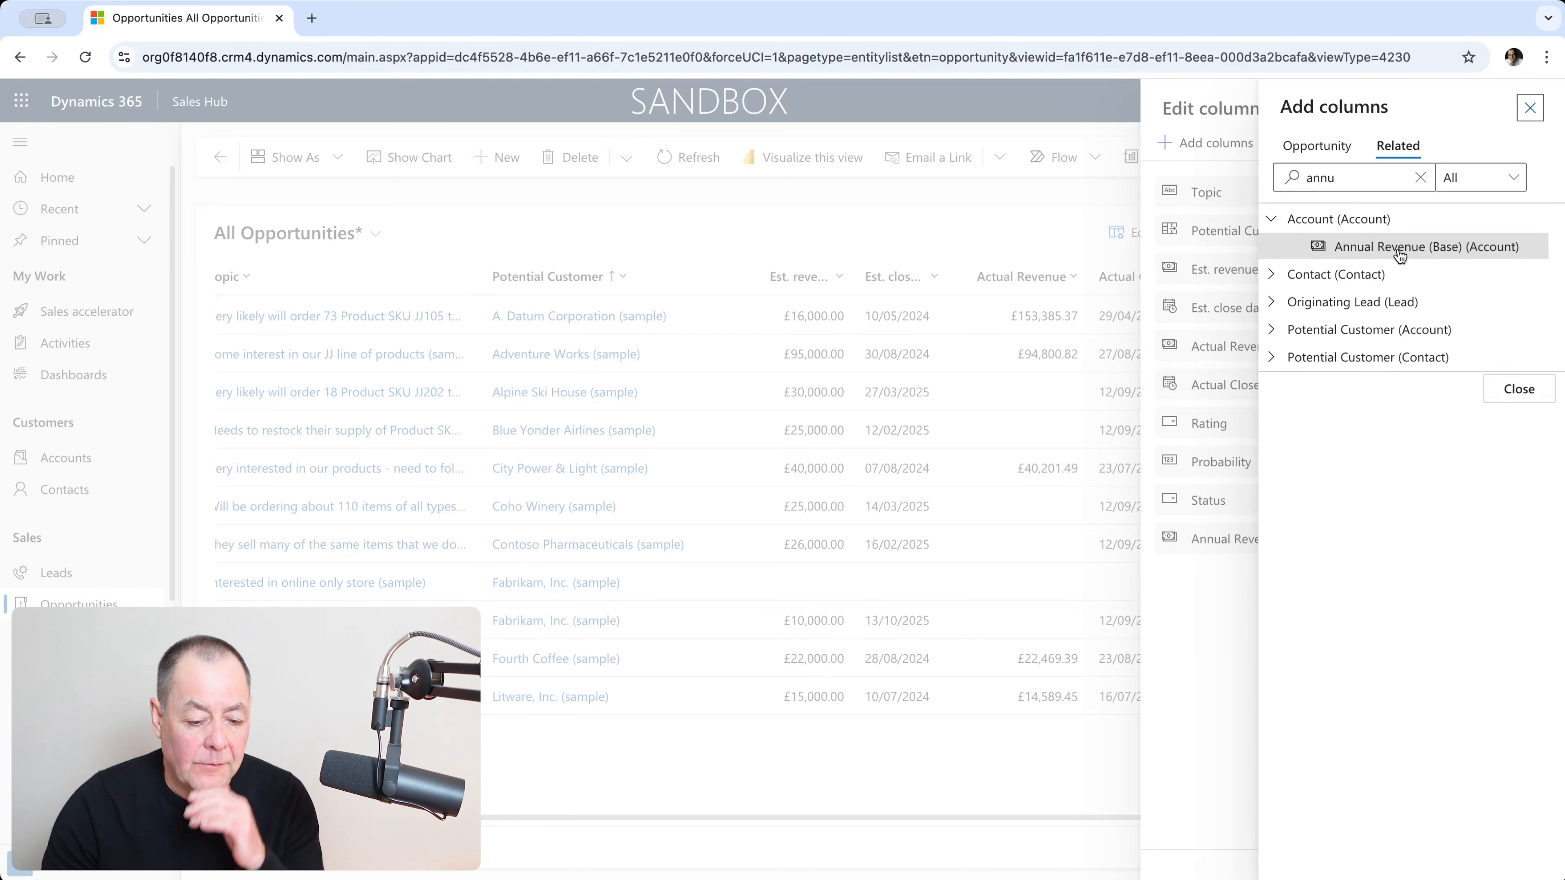
pyautogui.click(1511, 398)
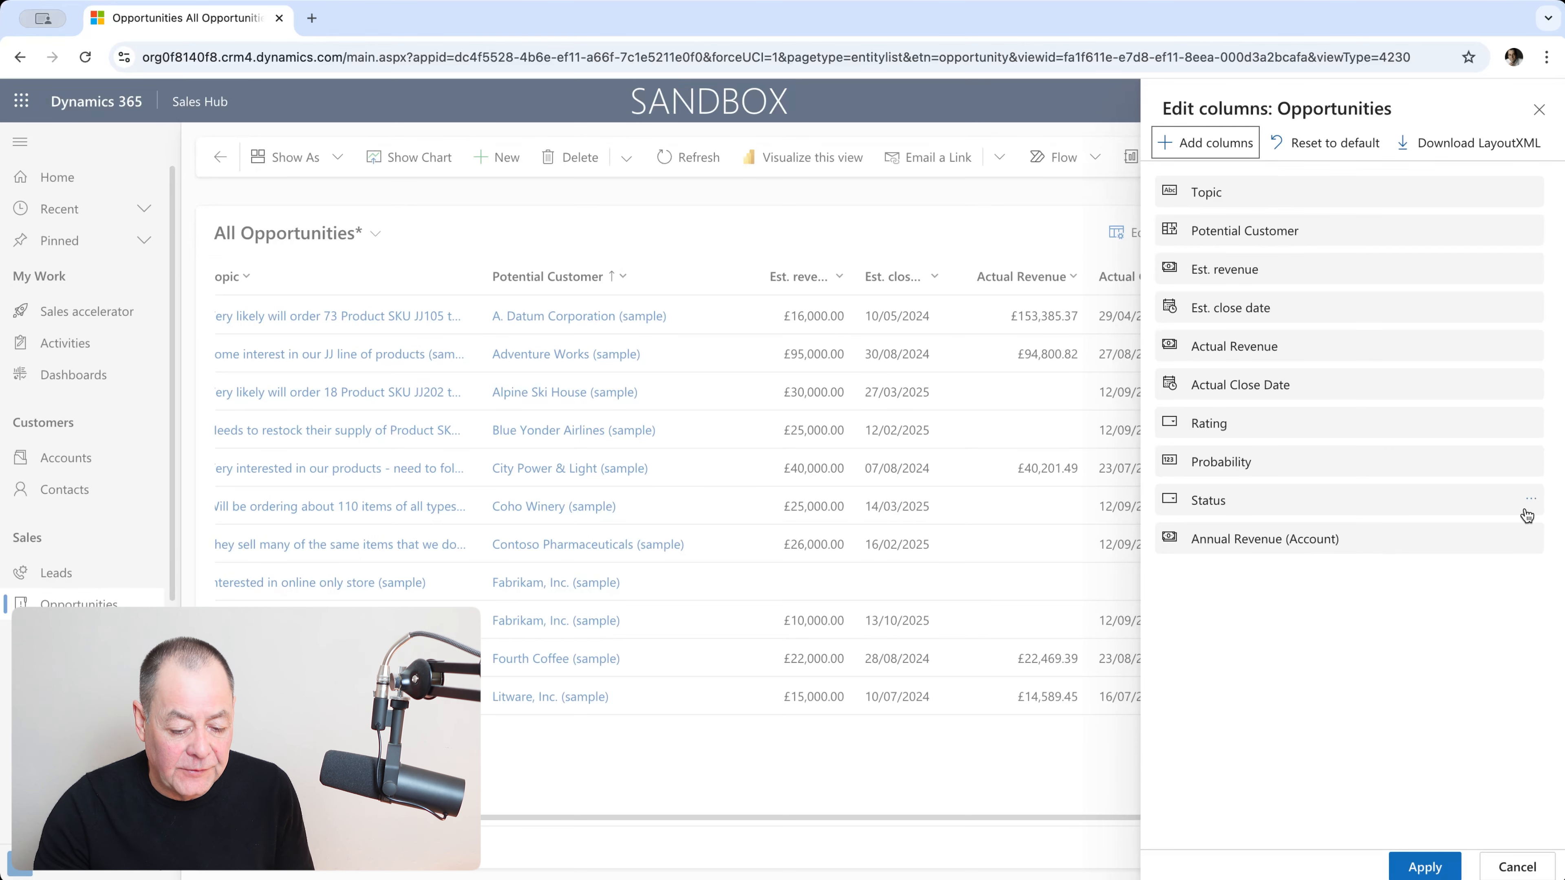
# Move Annual Revenue (Account) directly after Potential Customer and Status directly before Rating, and apply the new column order.
pyautogui.click(1531, 504)
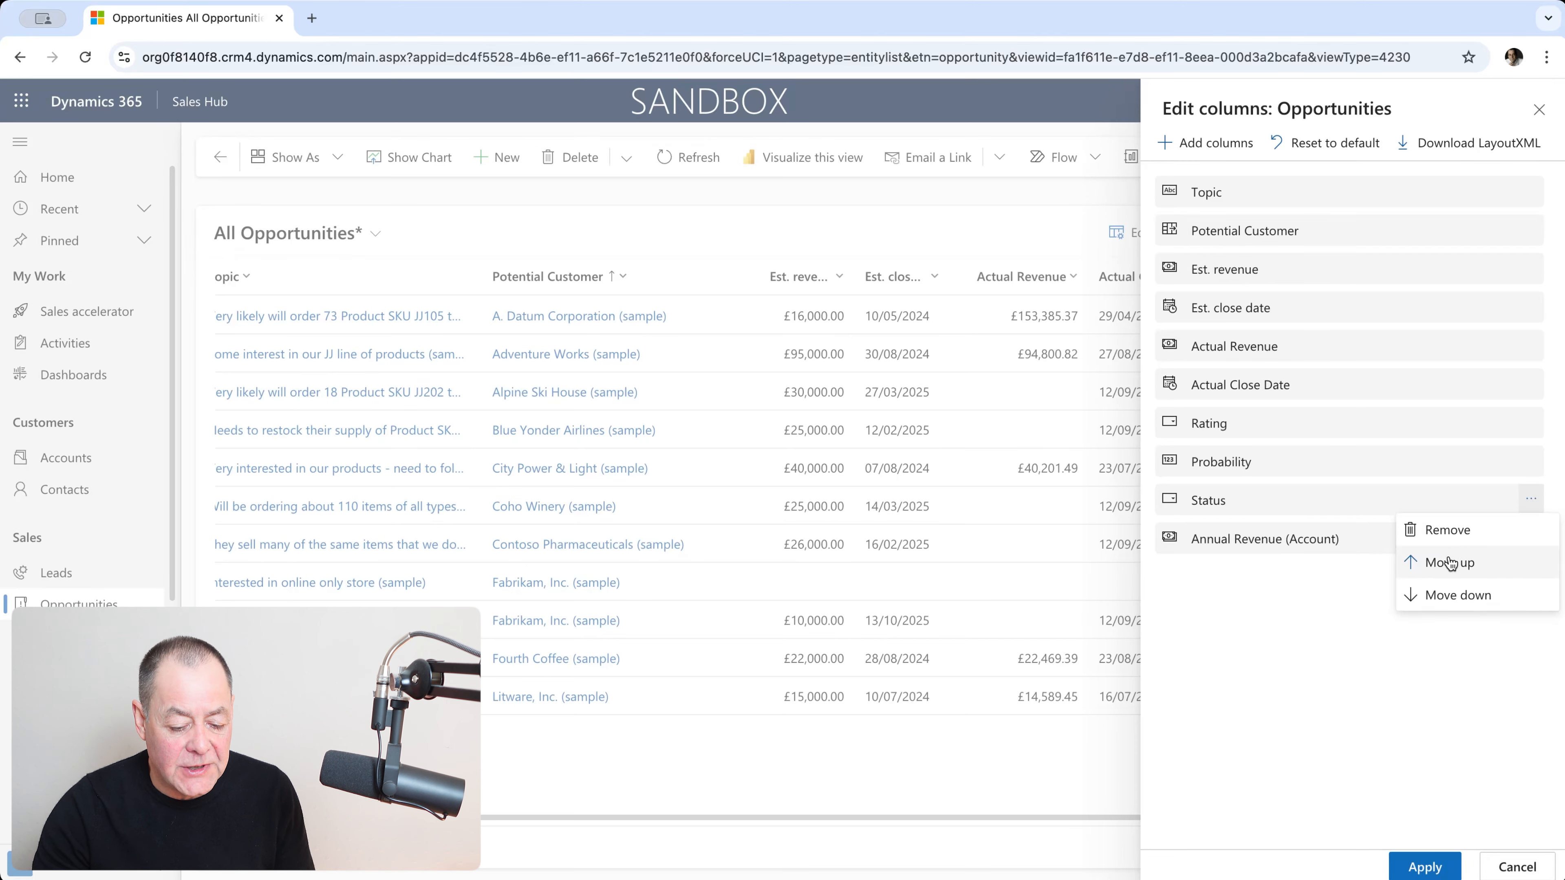
pyautogui.click(1333, 582)
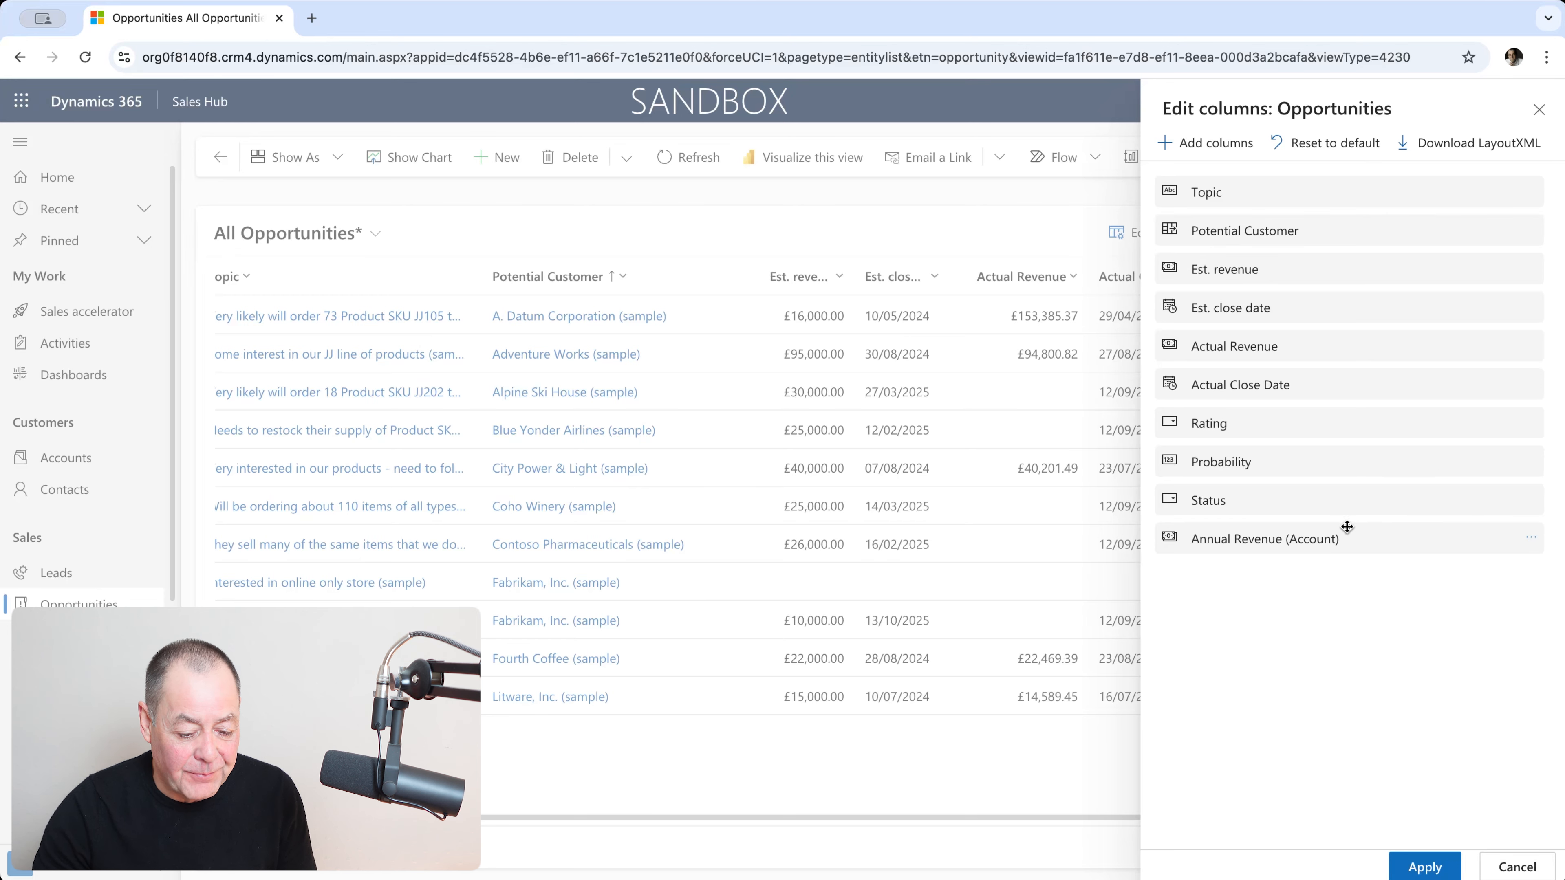
pyautogui.moveTo(1336, 539); pyautogui.dragTo(1334, 262)
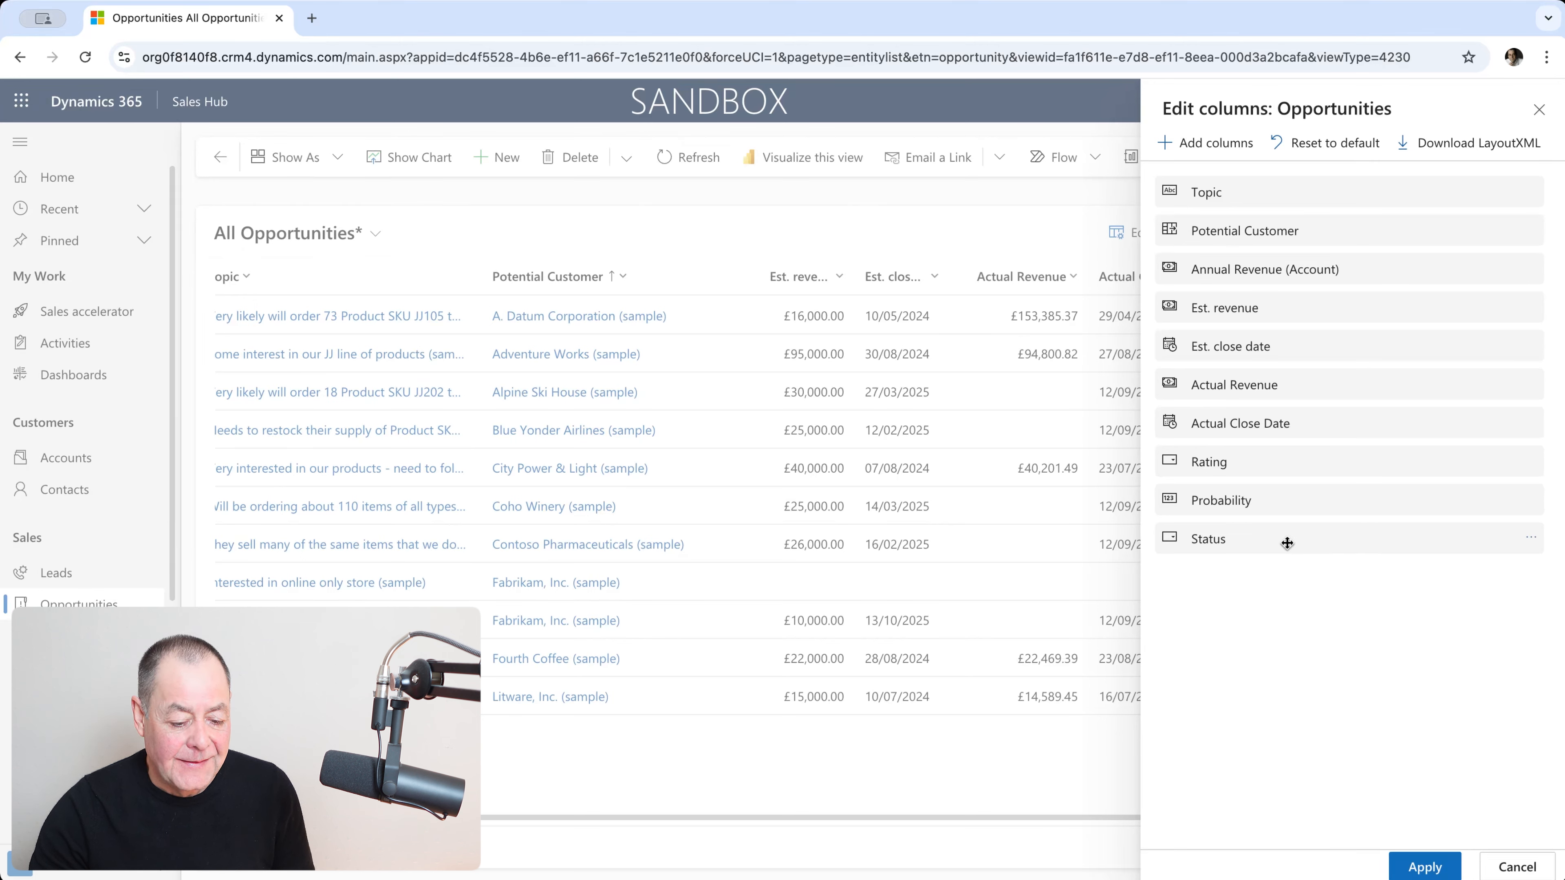
pyautogui.moveTo(1287, 536); pyautogui.dragTo(1284, 464)
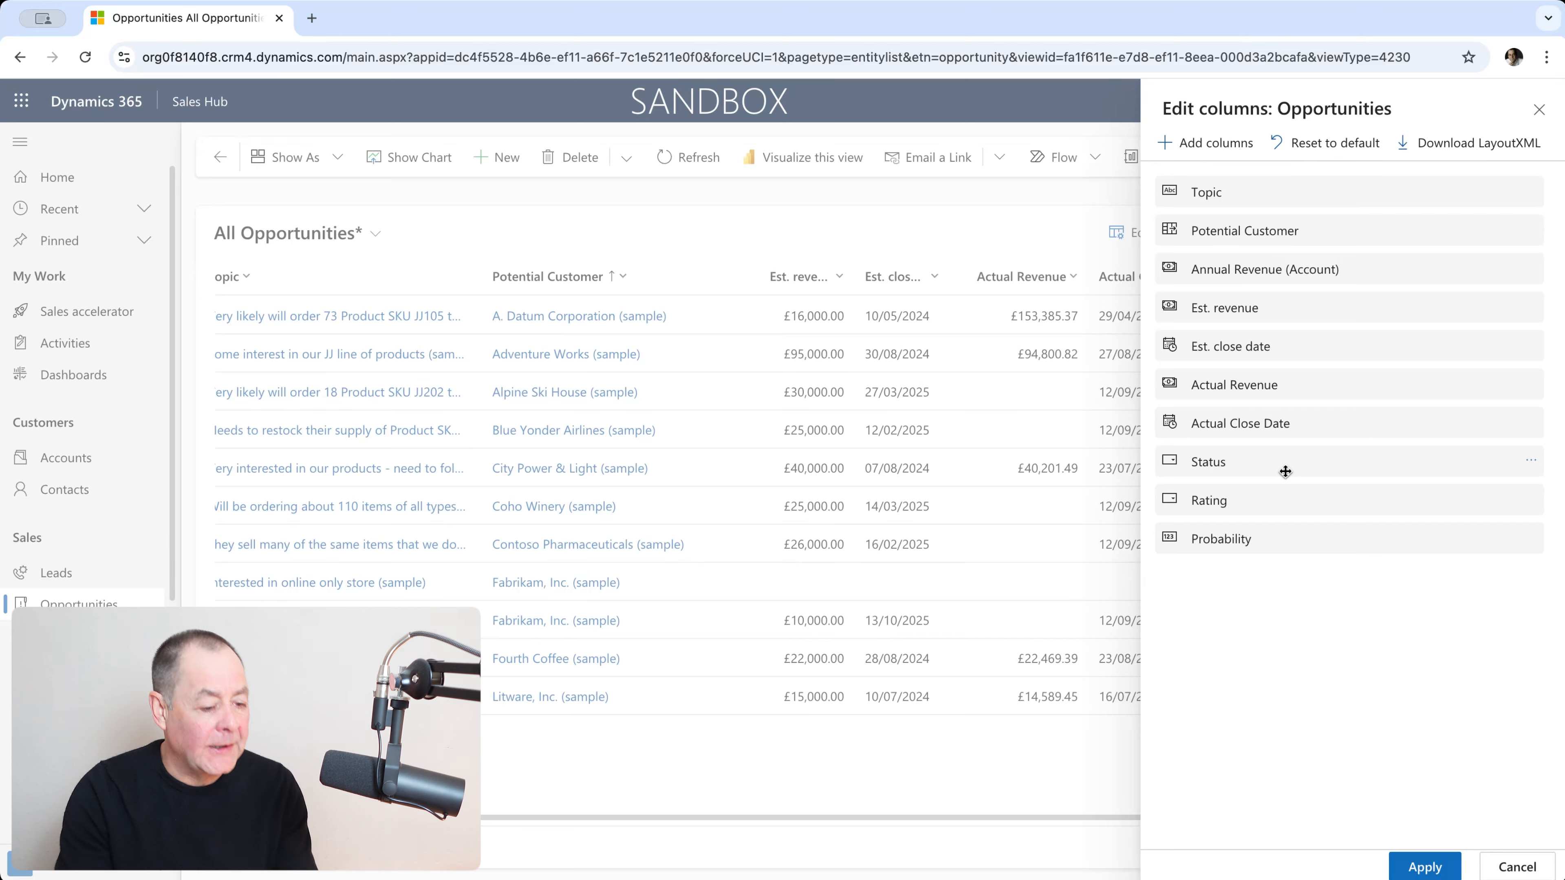
pyautogui.click(1417, 867)
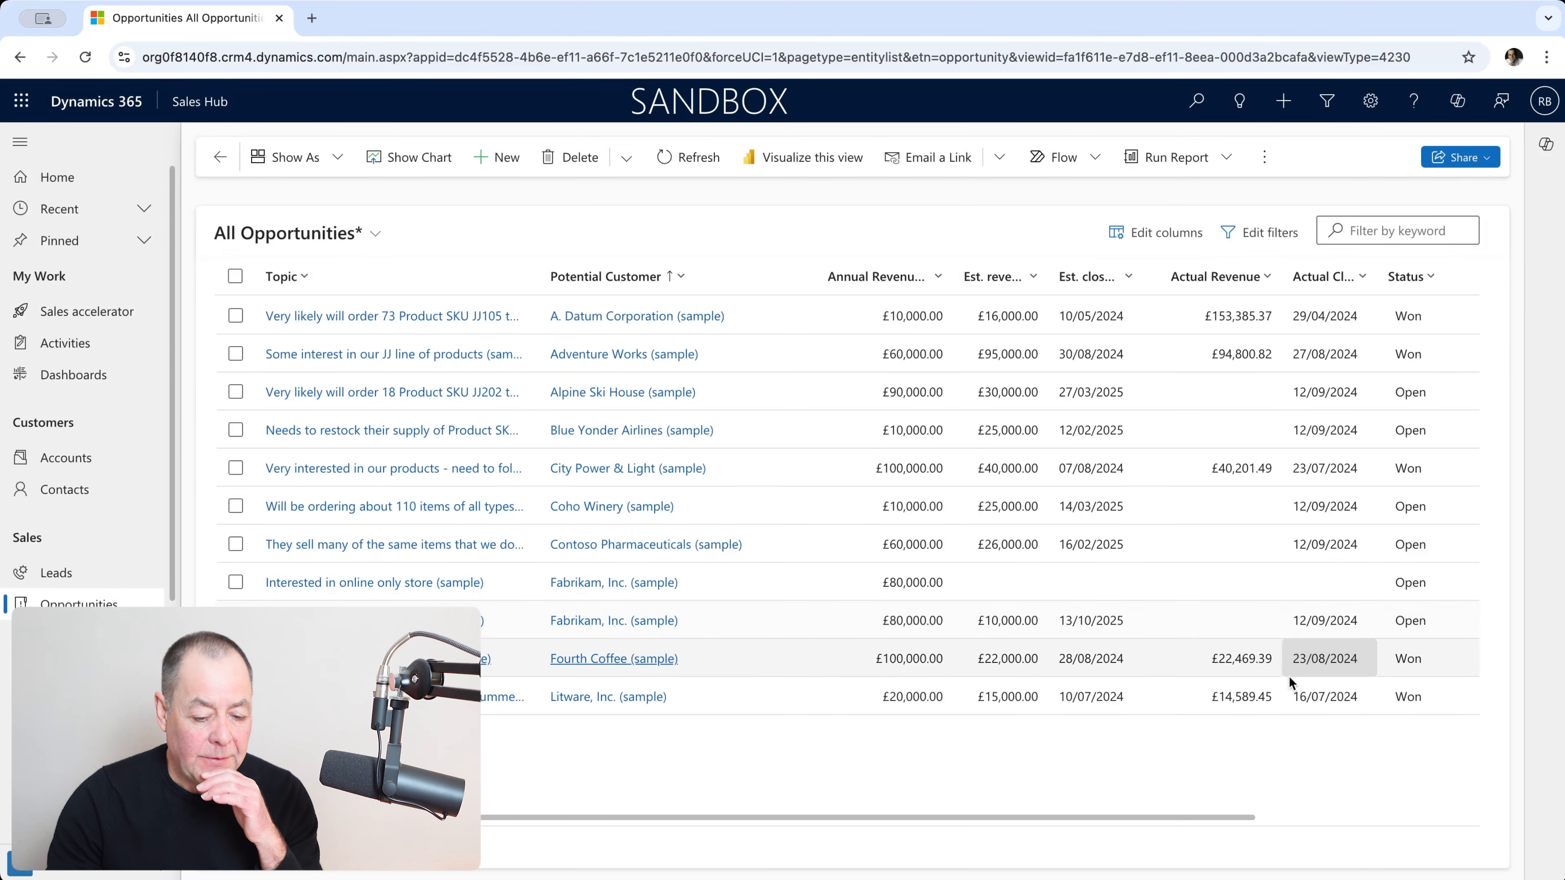
pyautogui.moveTo(1159, 815); pyautogui.dragTo(1419, 828)
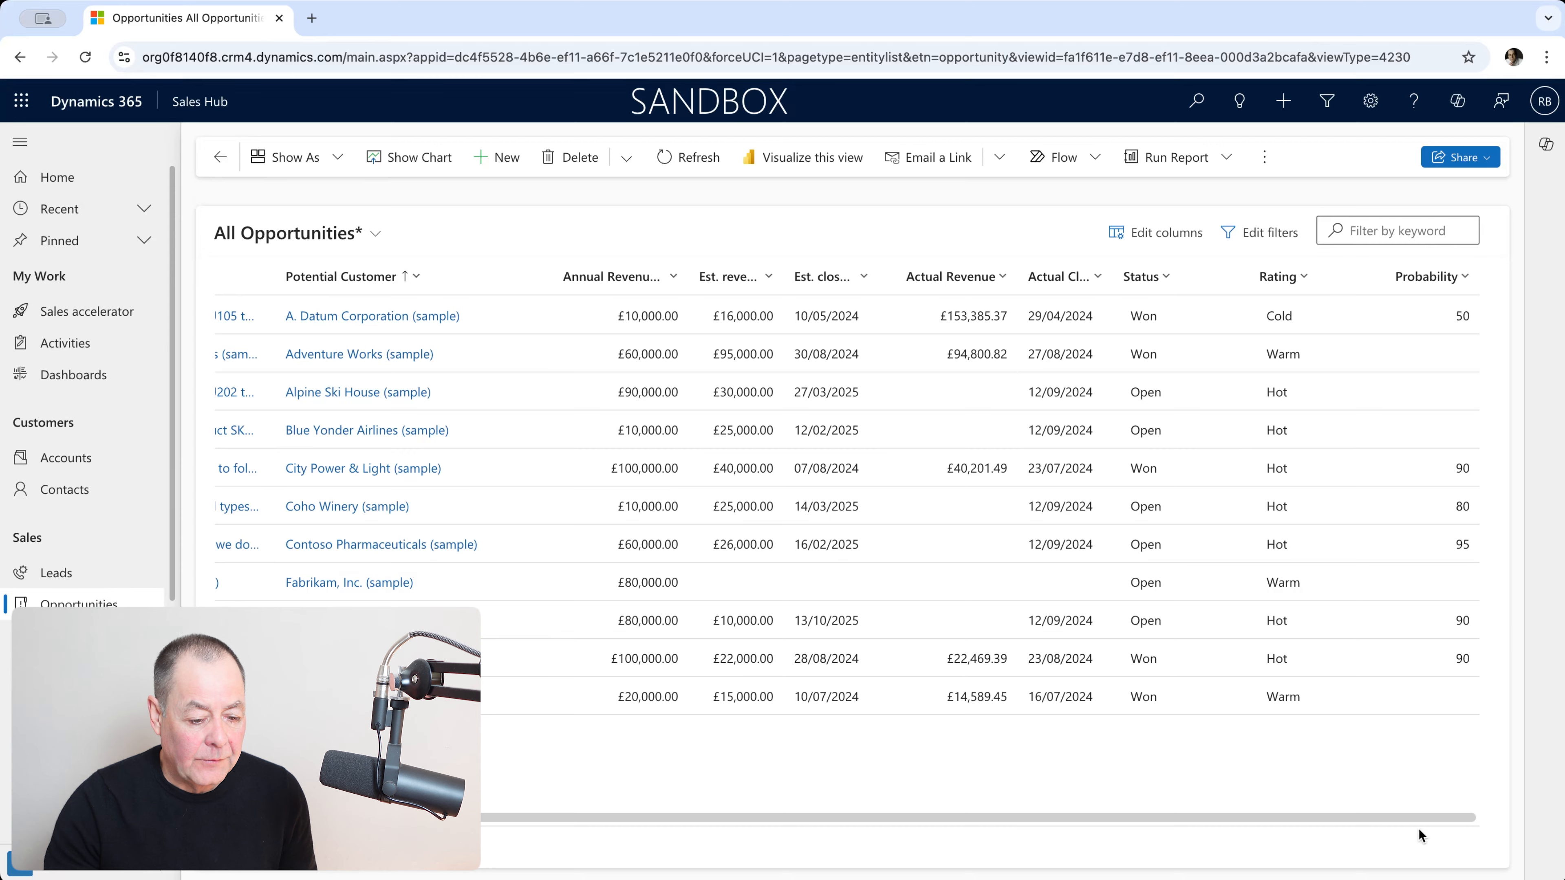
pyautogui.moveTo(1419, 828); pyautogui.dragTo(1196, 820)
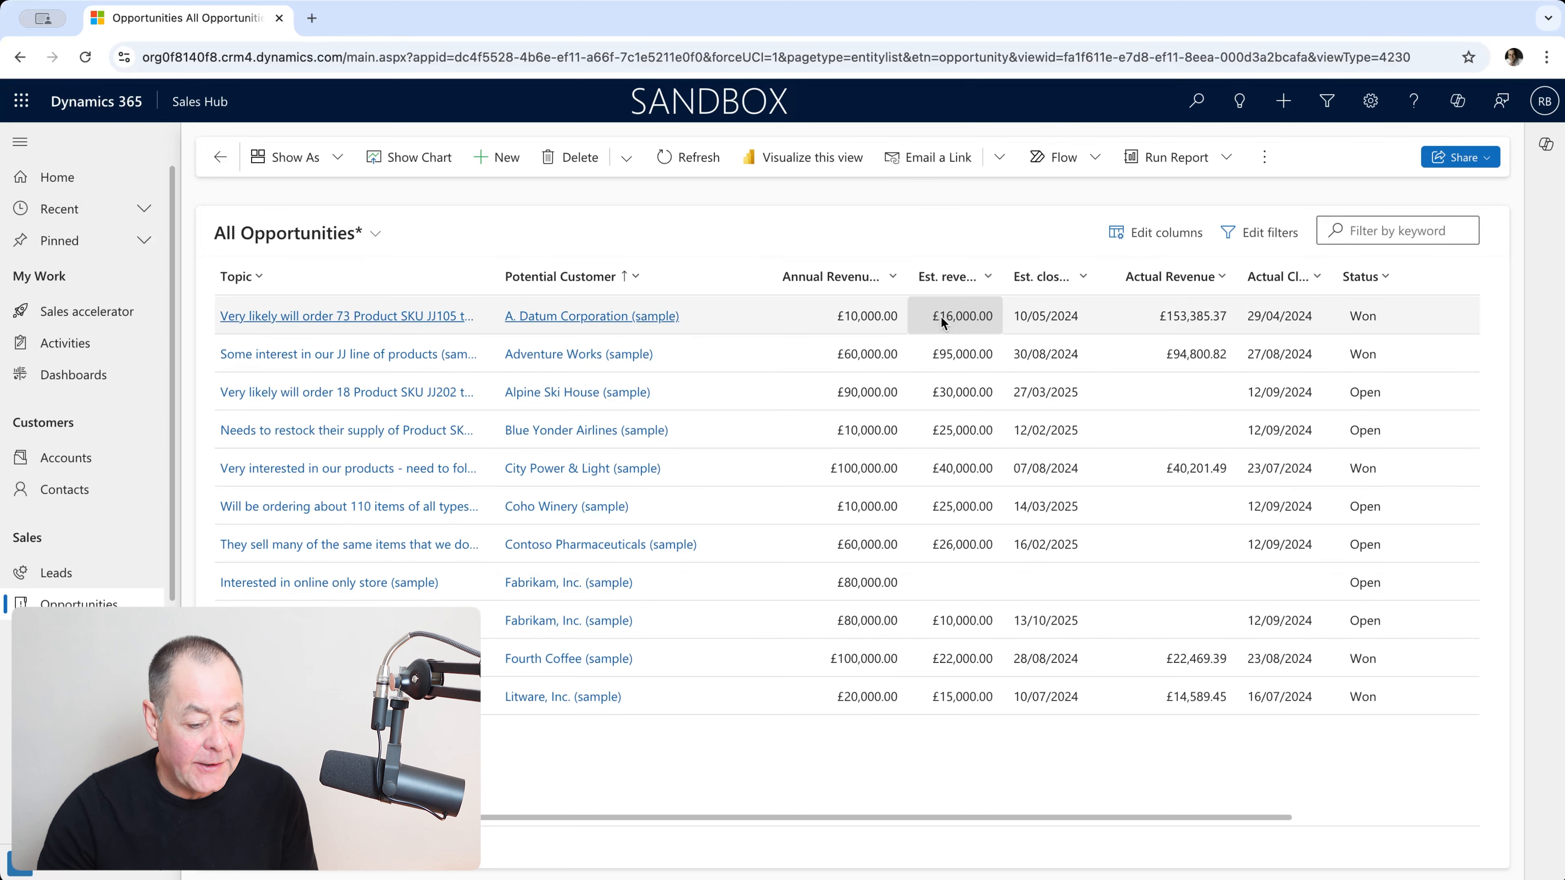
pyautogui.click(892, 278)
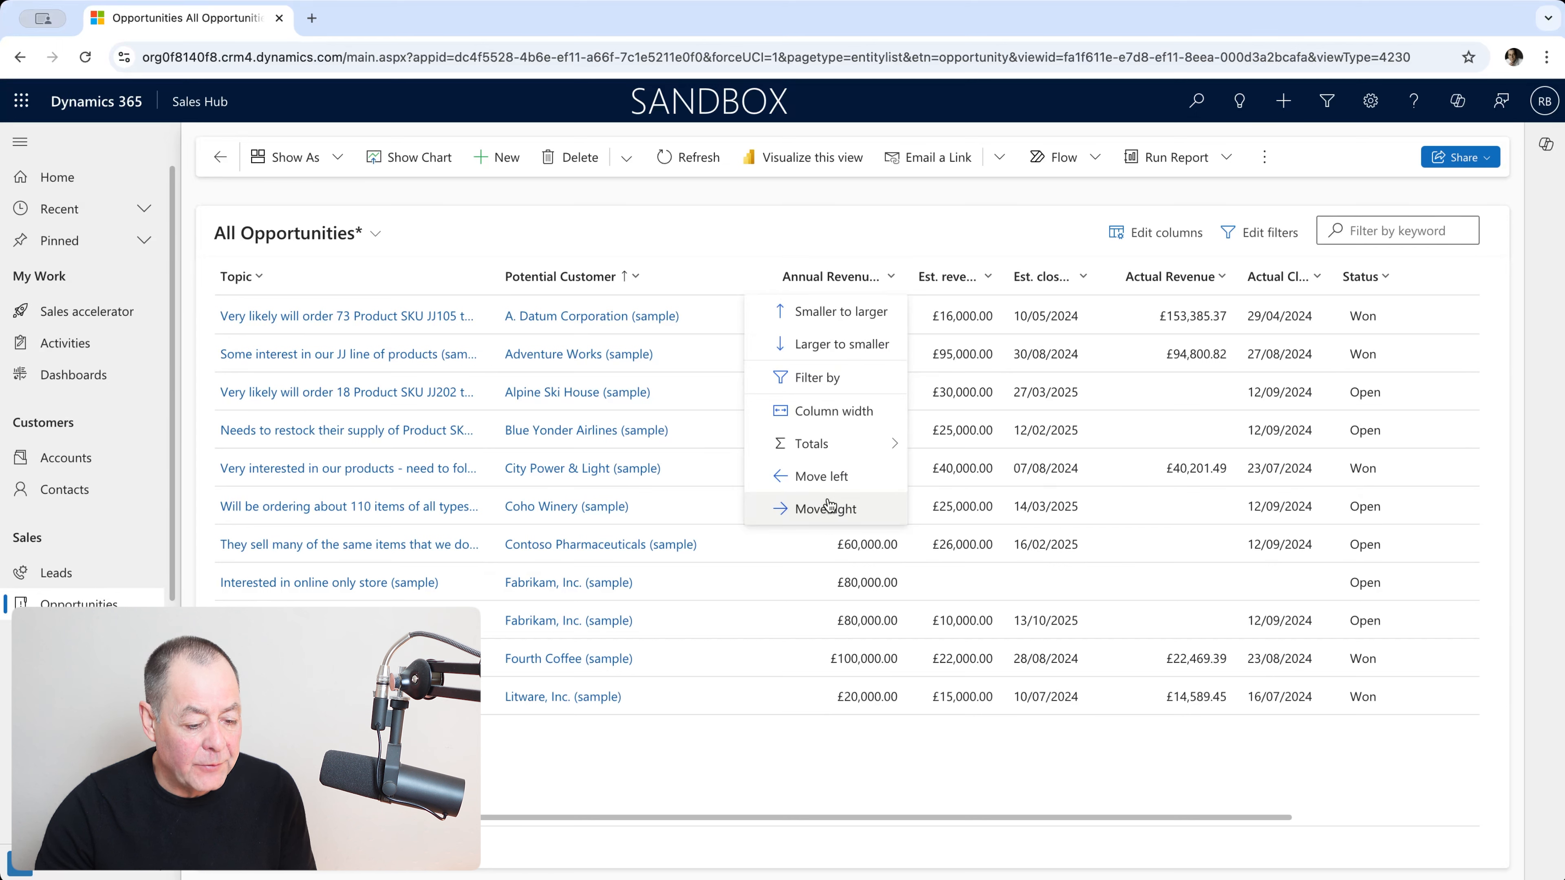
pyautogui.click(1026, 227)
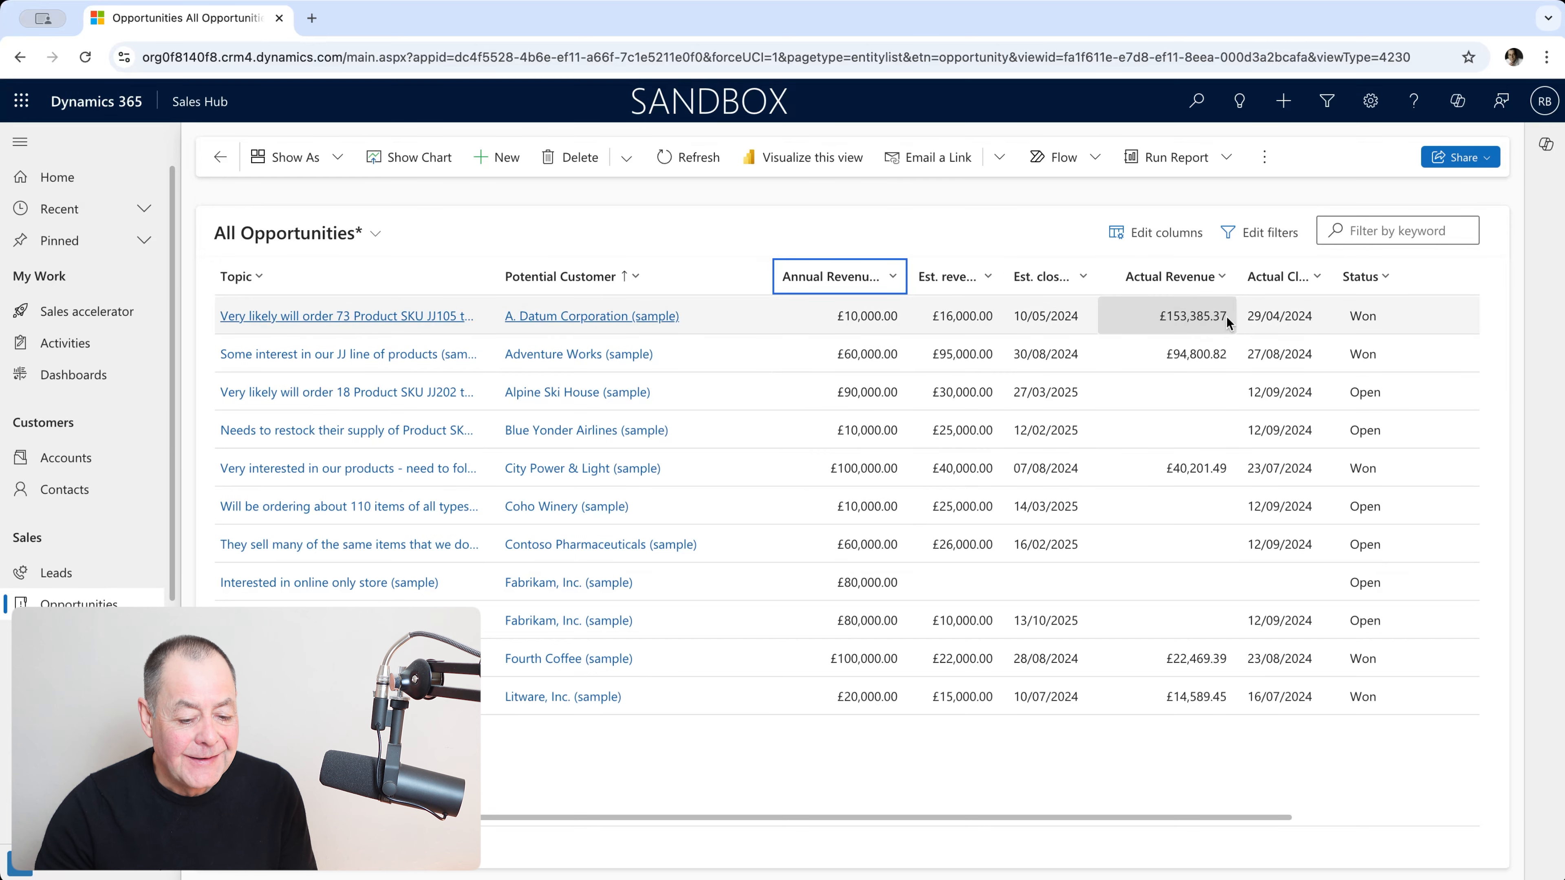
# Move the Status column directly after Potential Customer and set the Topic column's preferred width to 354.
pyautogui.moveTo(1395, 289); pyautogui.dragTo(780, 274)
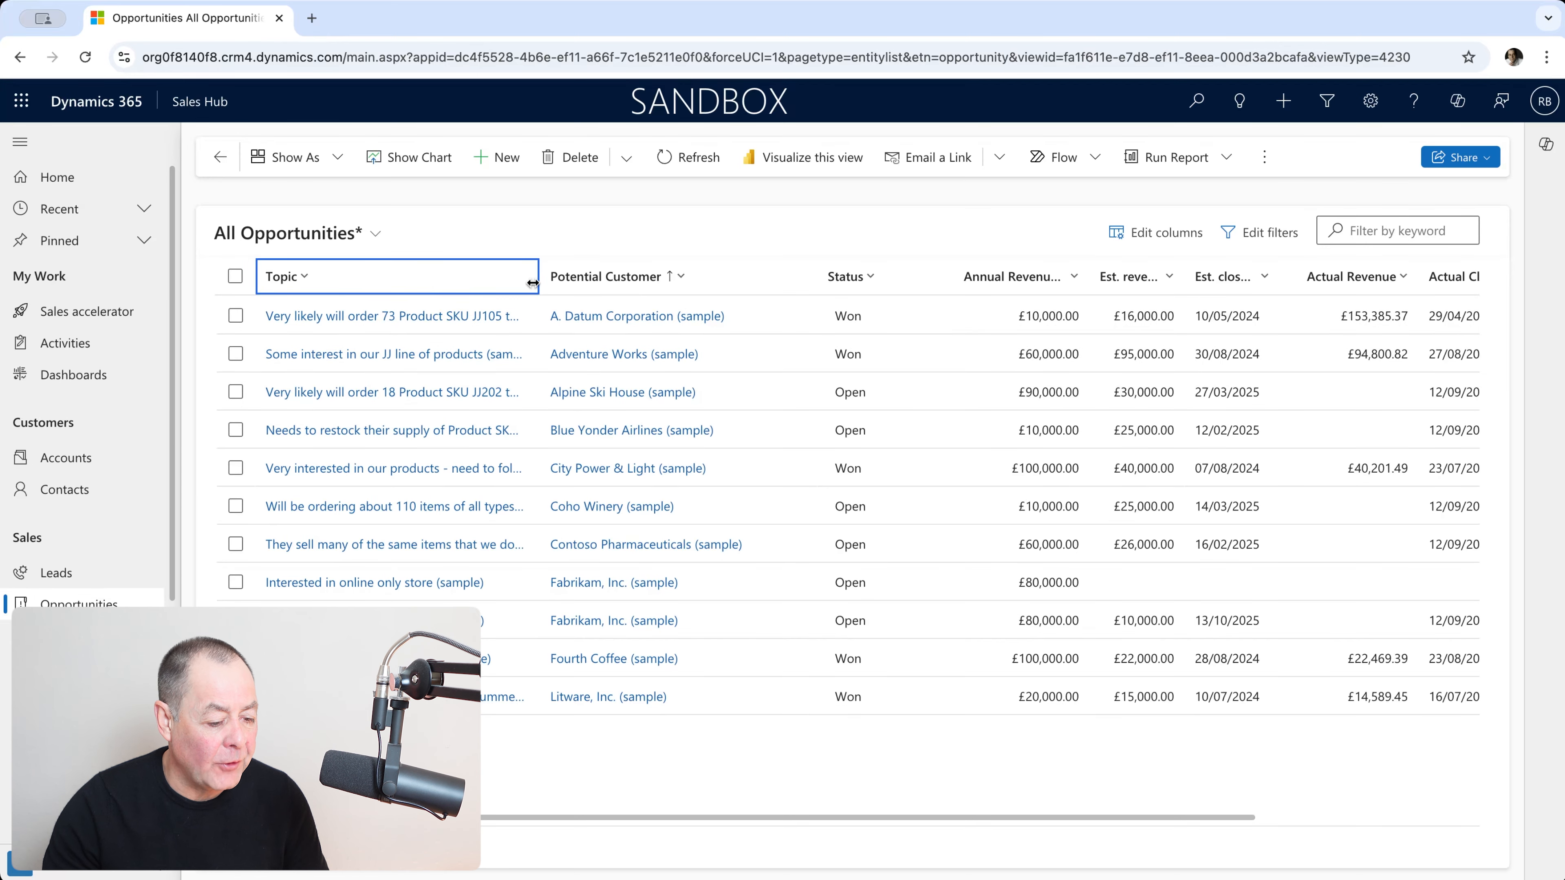
pyautogui.click(305, 277)
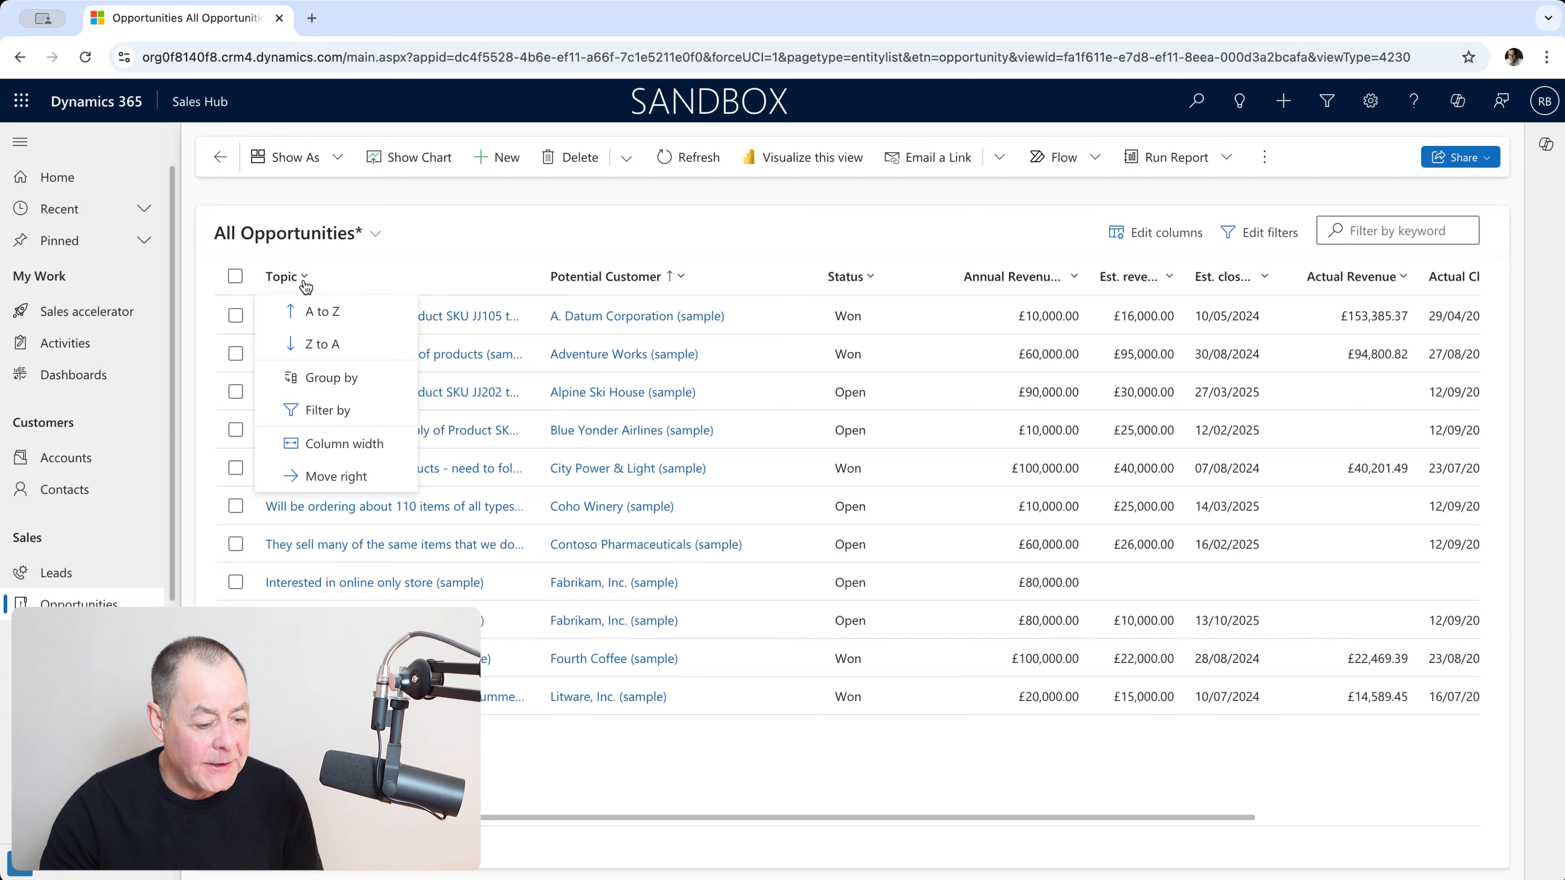
pyautogui.click(341, 448)
pyautogui.click(499, 386)
pyautogui.click(498, 386)
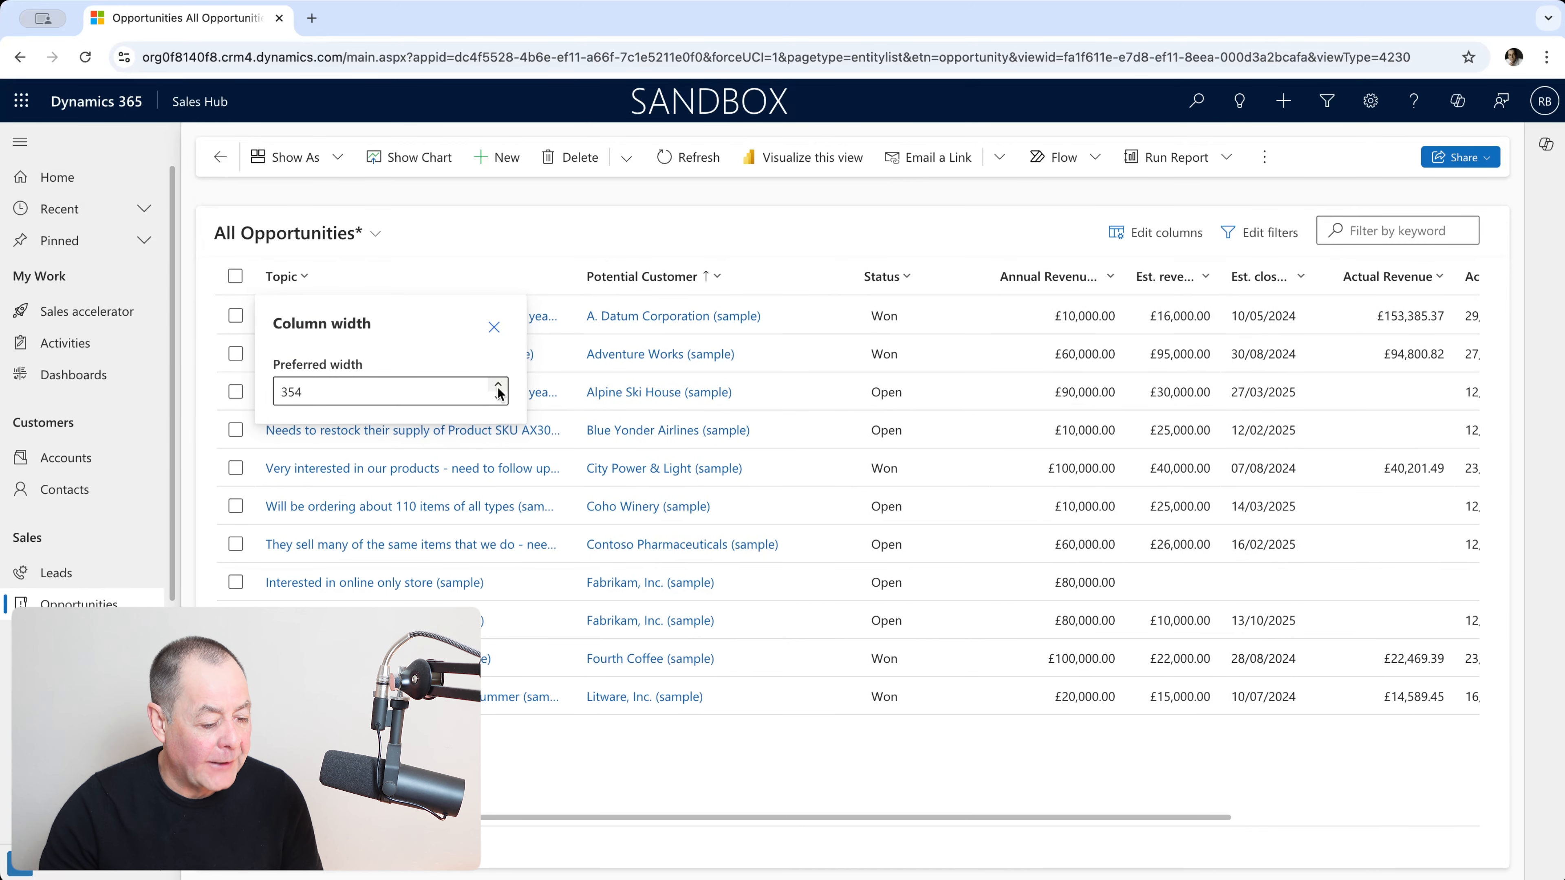
pyautogui.click(494, 327)
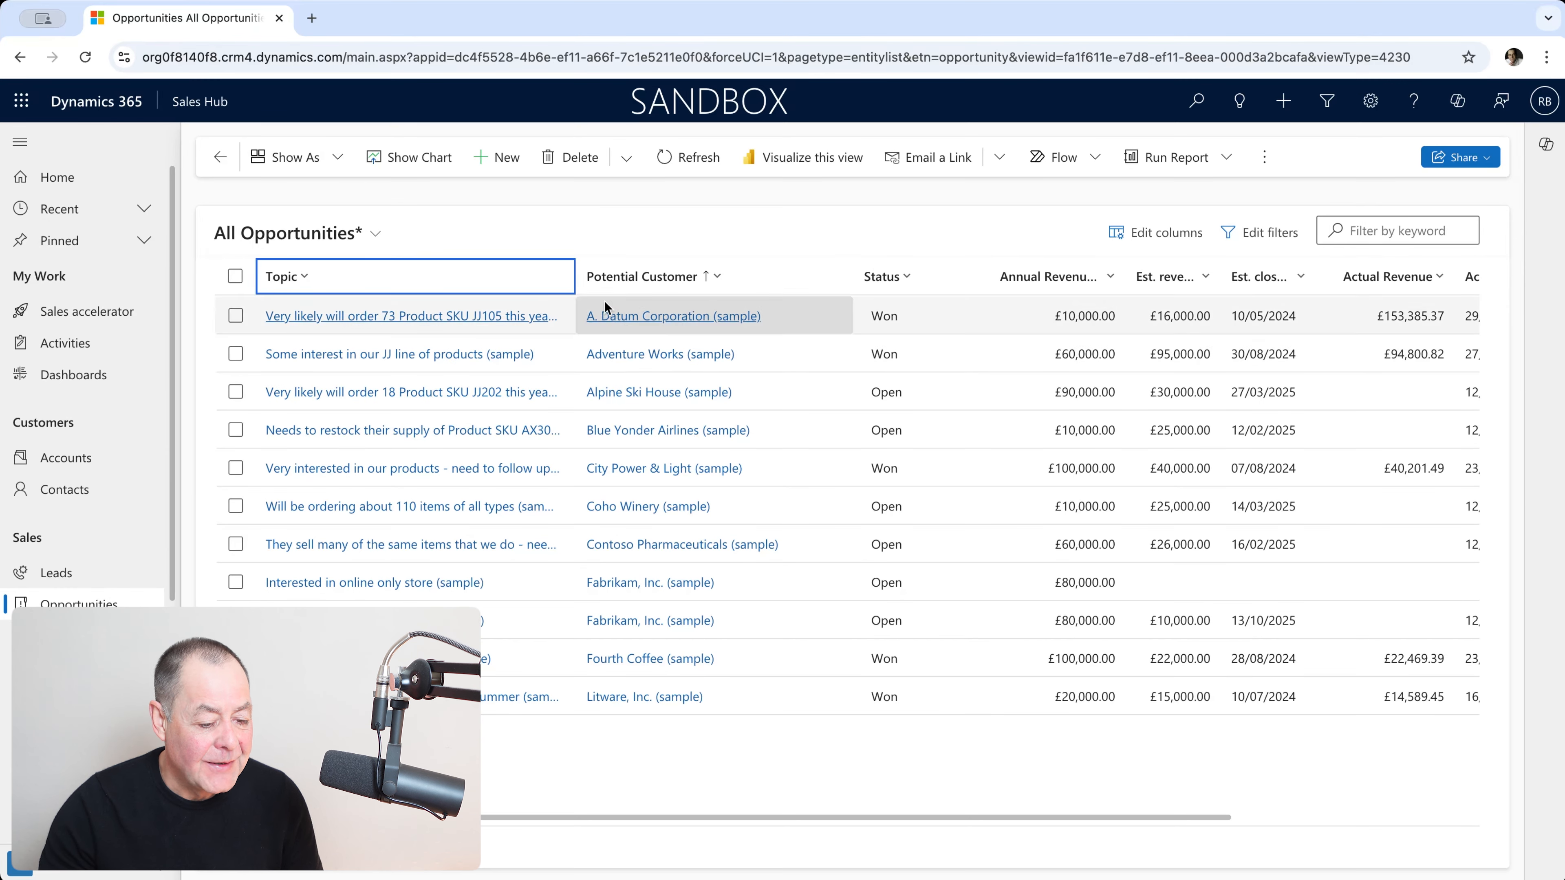
# Narrow the Potential Customer and Status columns so that more columns fit in the view.
pyautogui.moveTo(851, 278); pyautogui.dragTo(772, 278)
pyautogui.moveTo(916, 277); pyautogui.dragTo(859, 278)
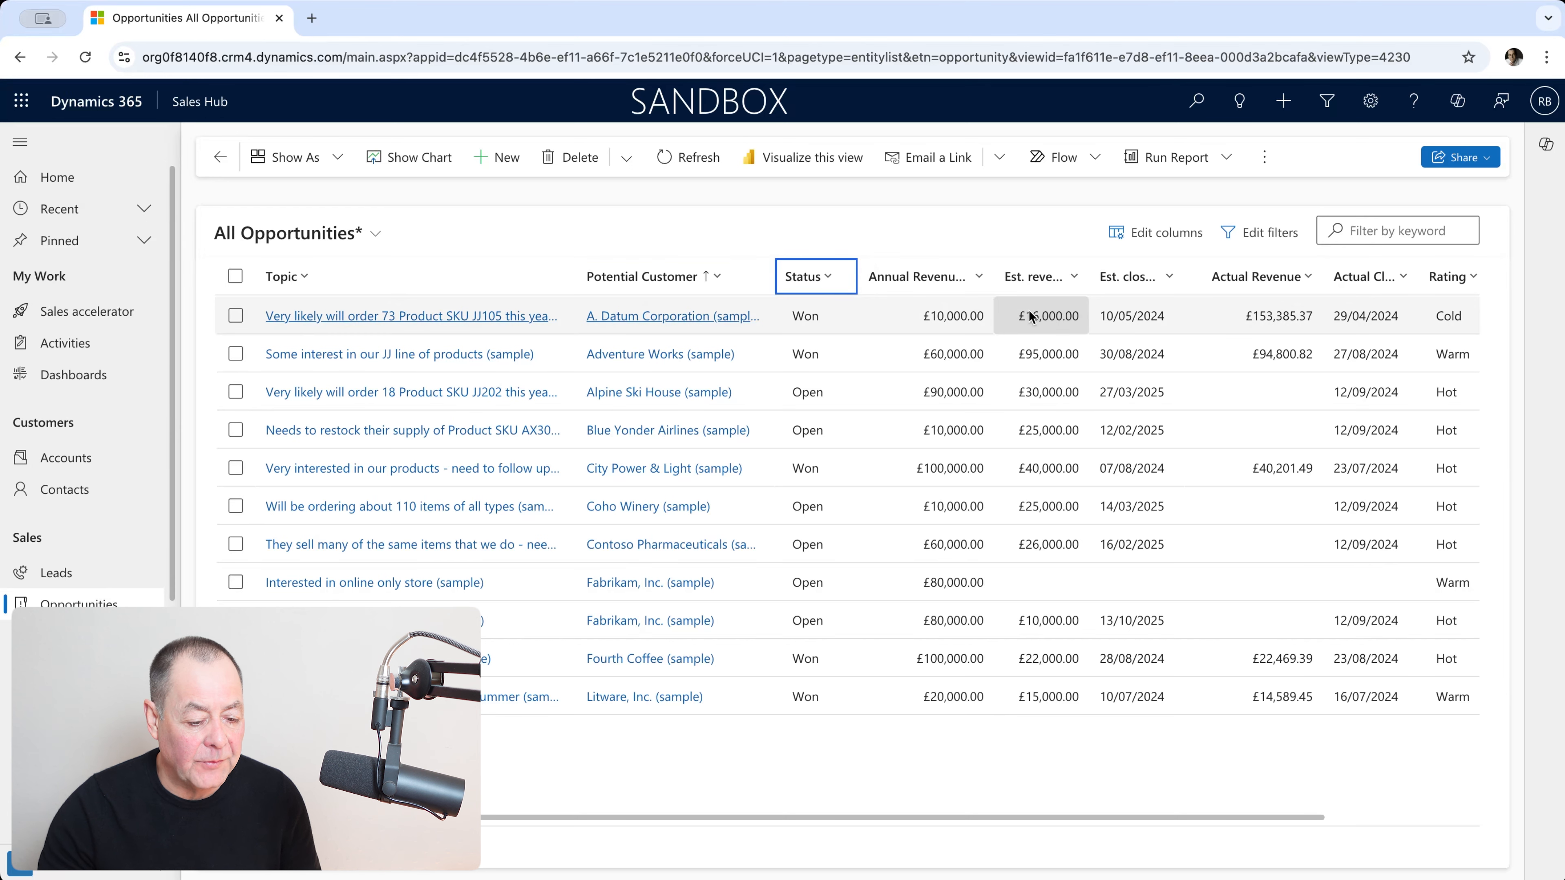
# Sort the opportunities by Annual Revenue (Account) from larger to smaller.
pyautogui.click(979, 279)
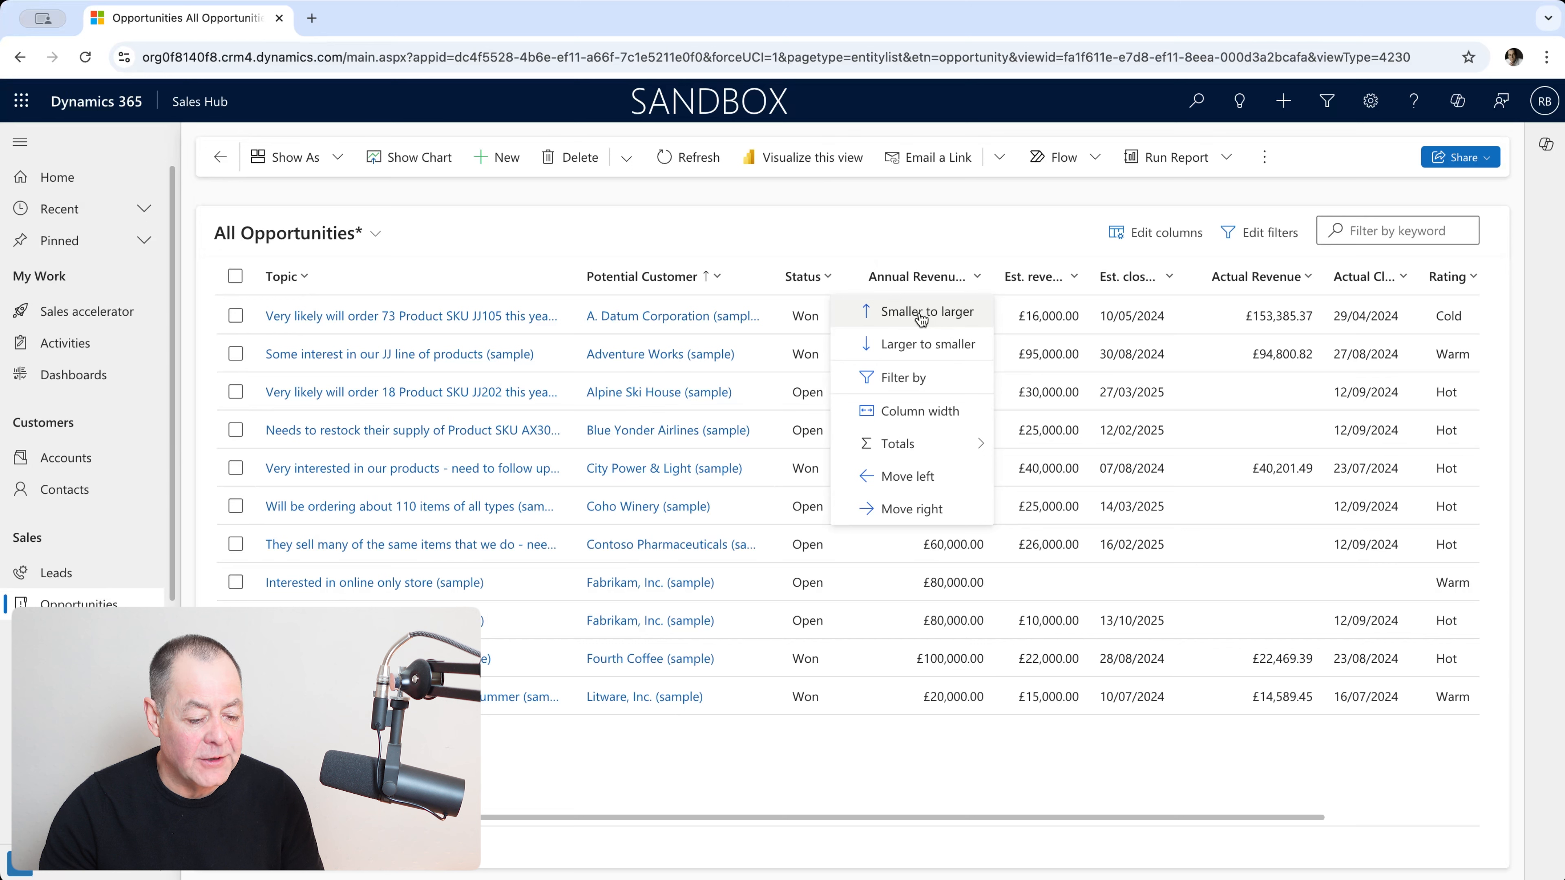
pyautogui.click(913, 347)
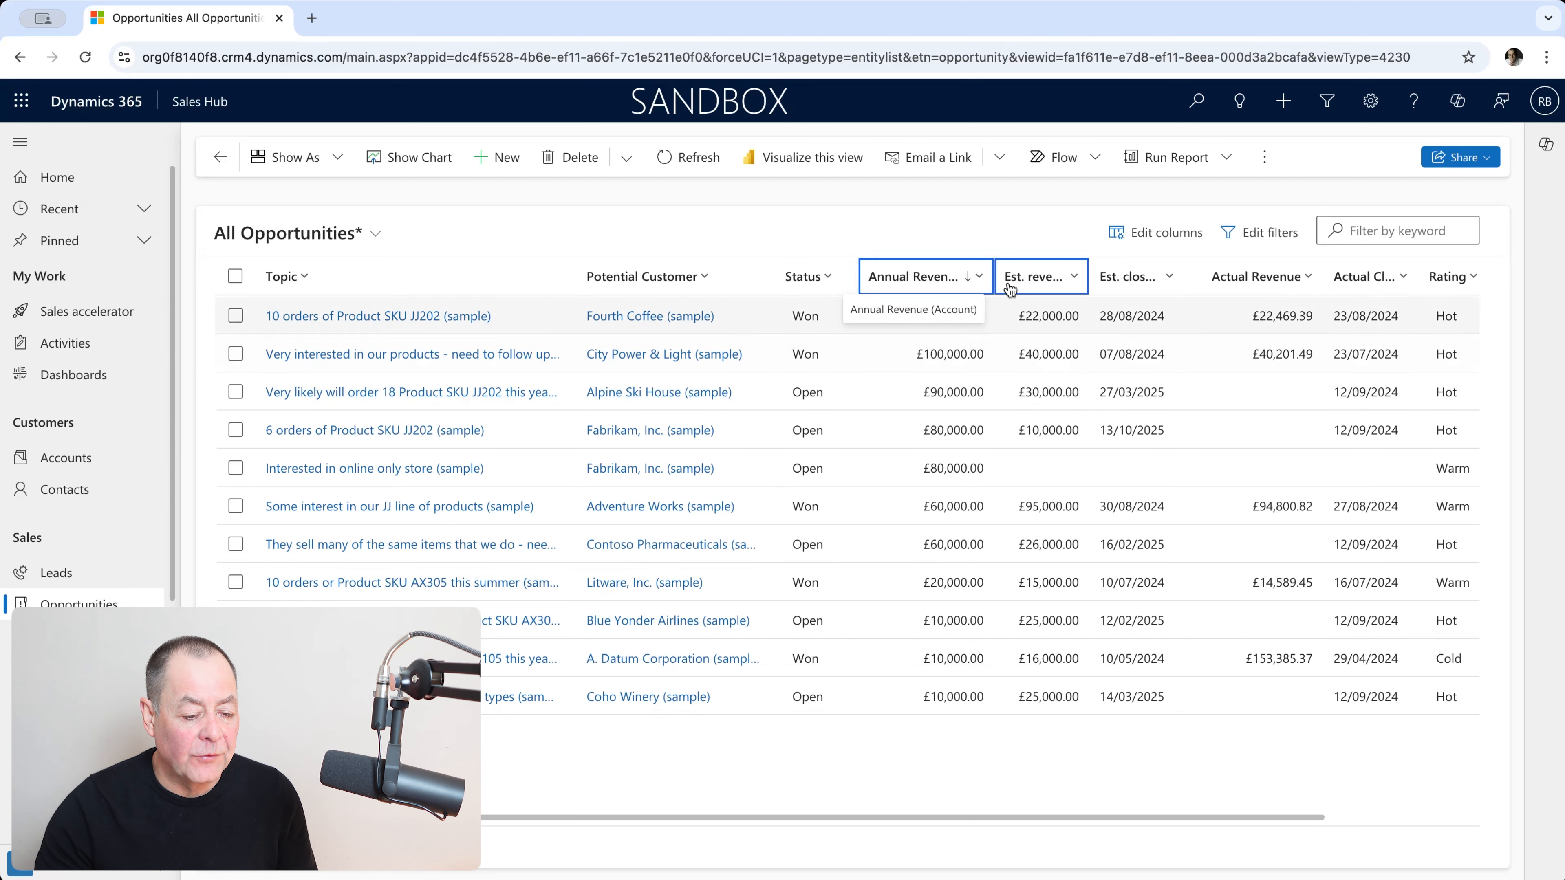
# Show the Average total for the Annual Revenue (Account) column, and reset its totals to None.
pyautogui.click(980, 282)
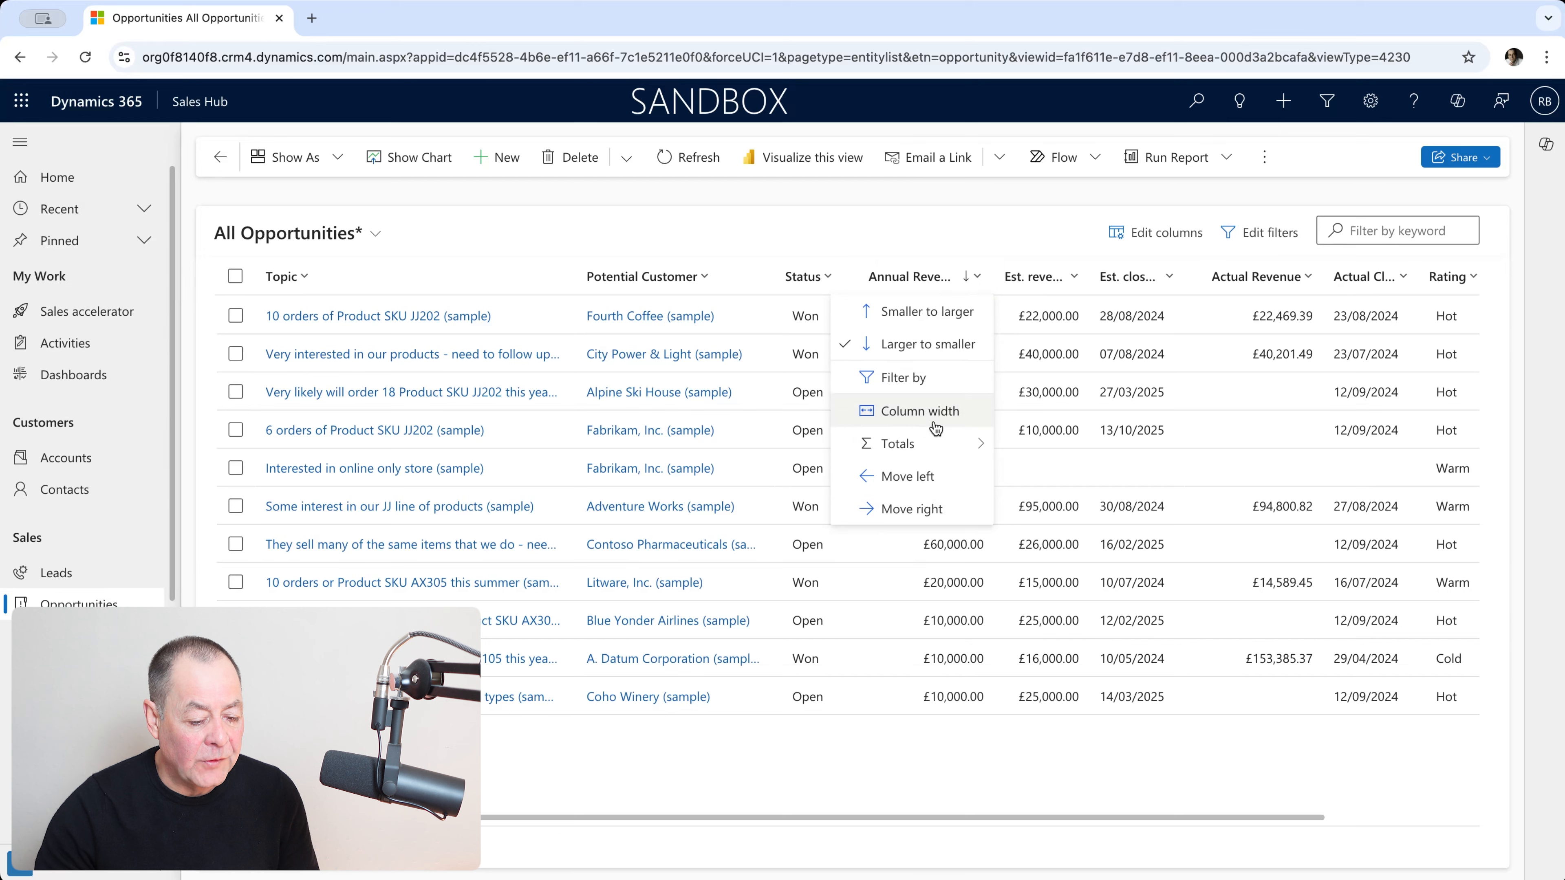
pyautogui.moveTo(937, 442)
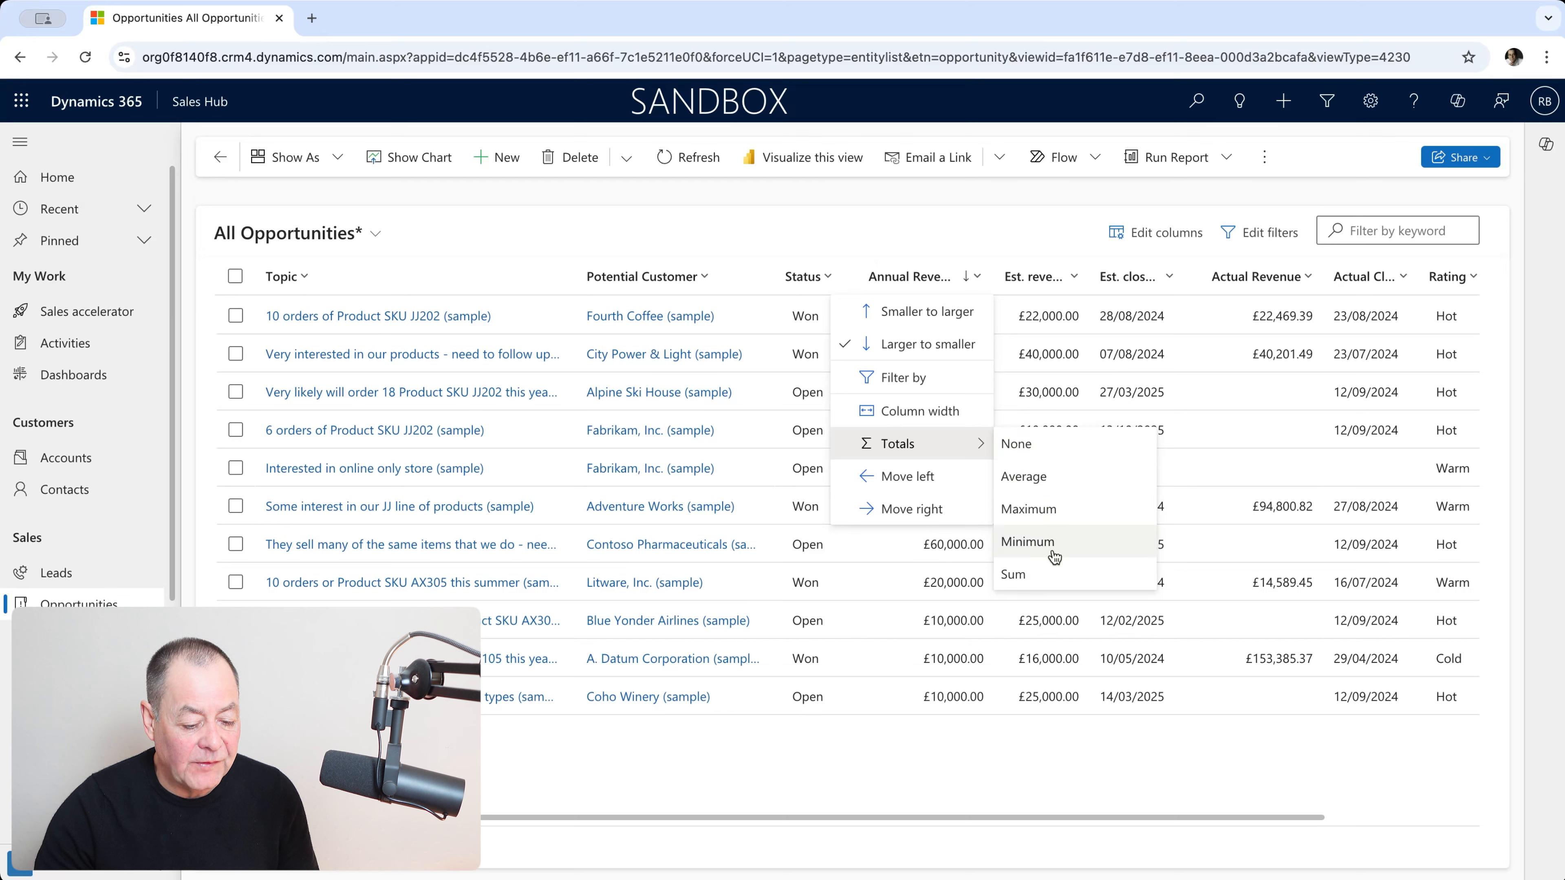
pyautogui.click(1042, 481)
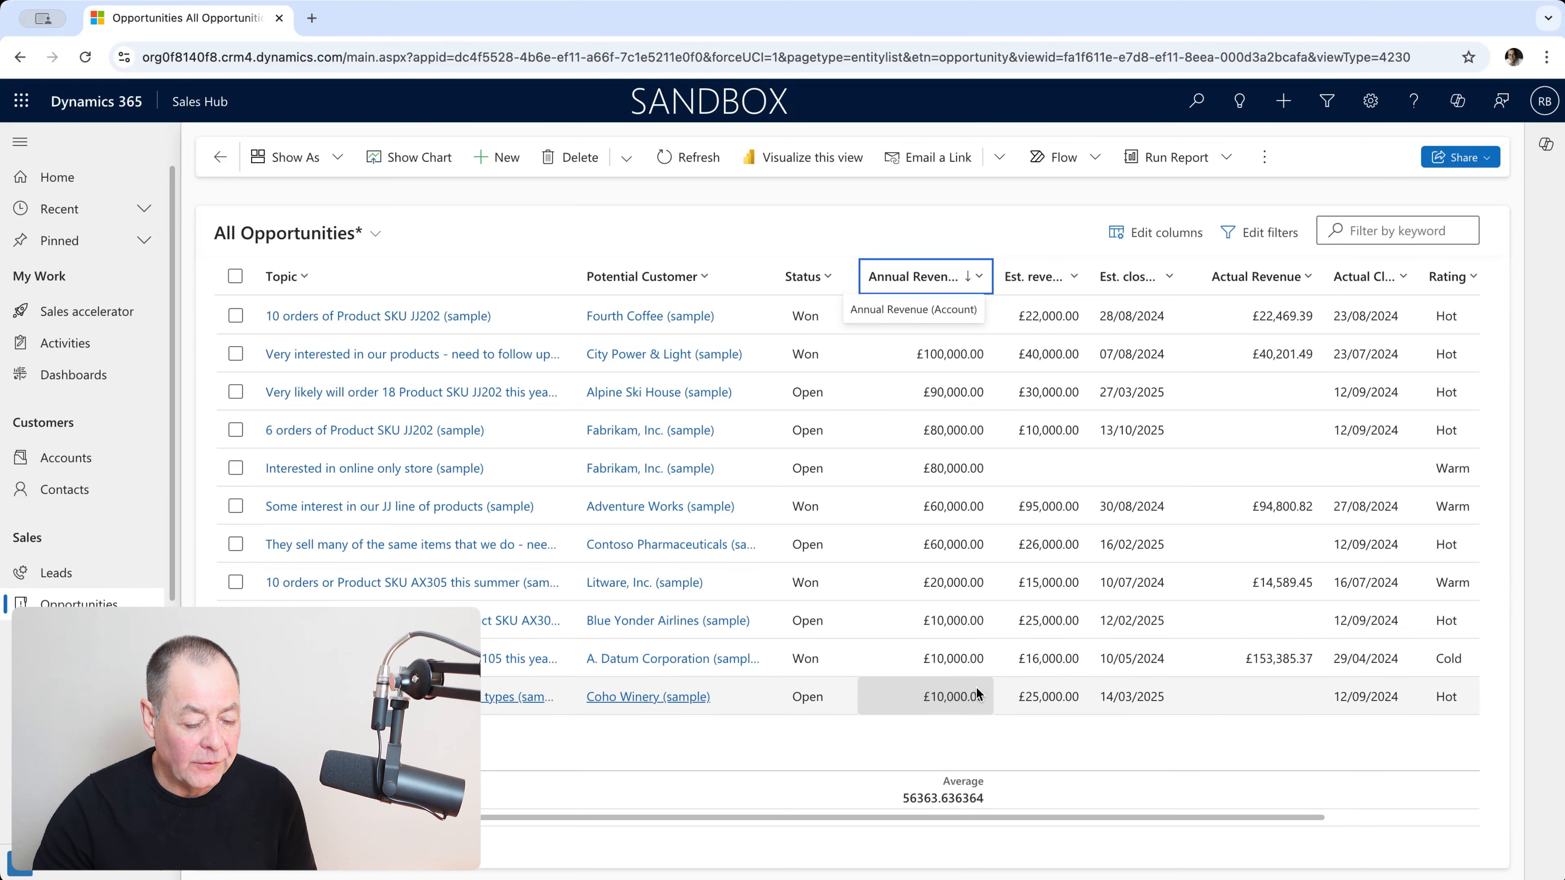
pyautogui.click(982, 278)
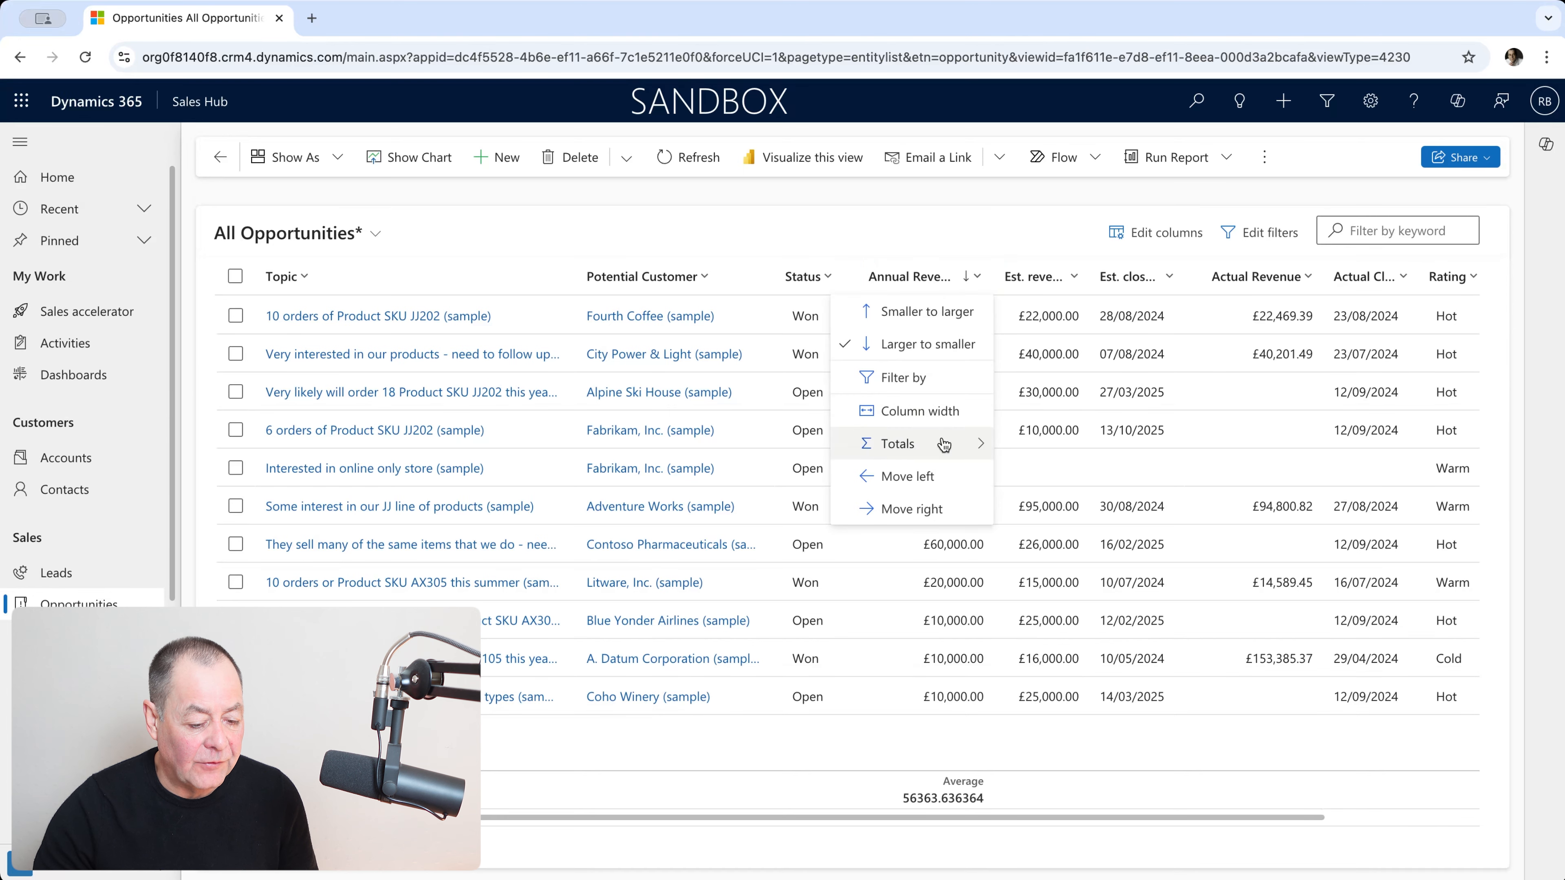
pyautogui.click(1015, 445)
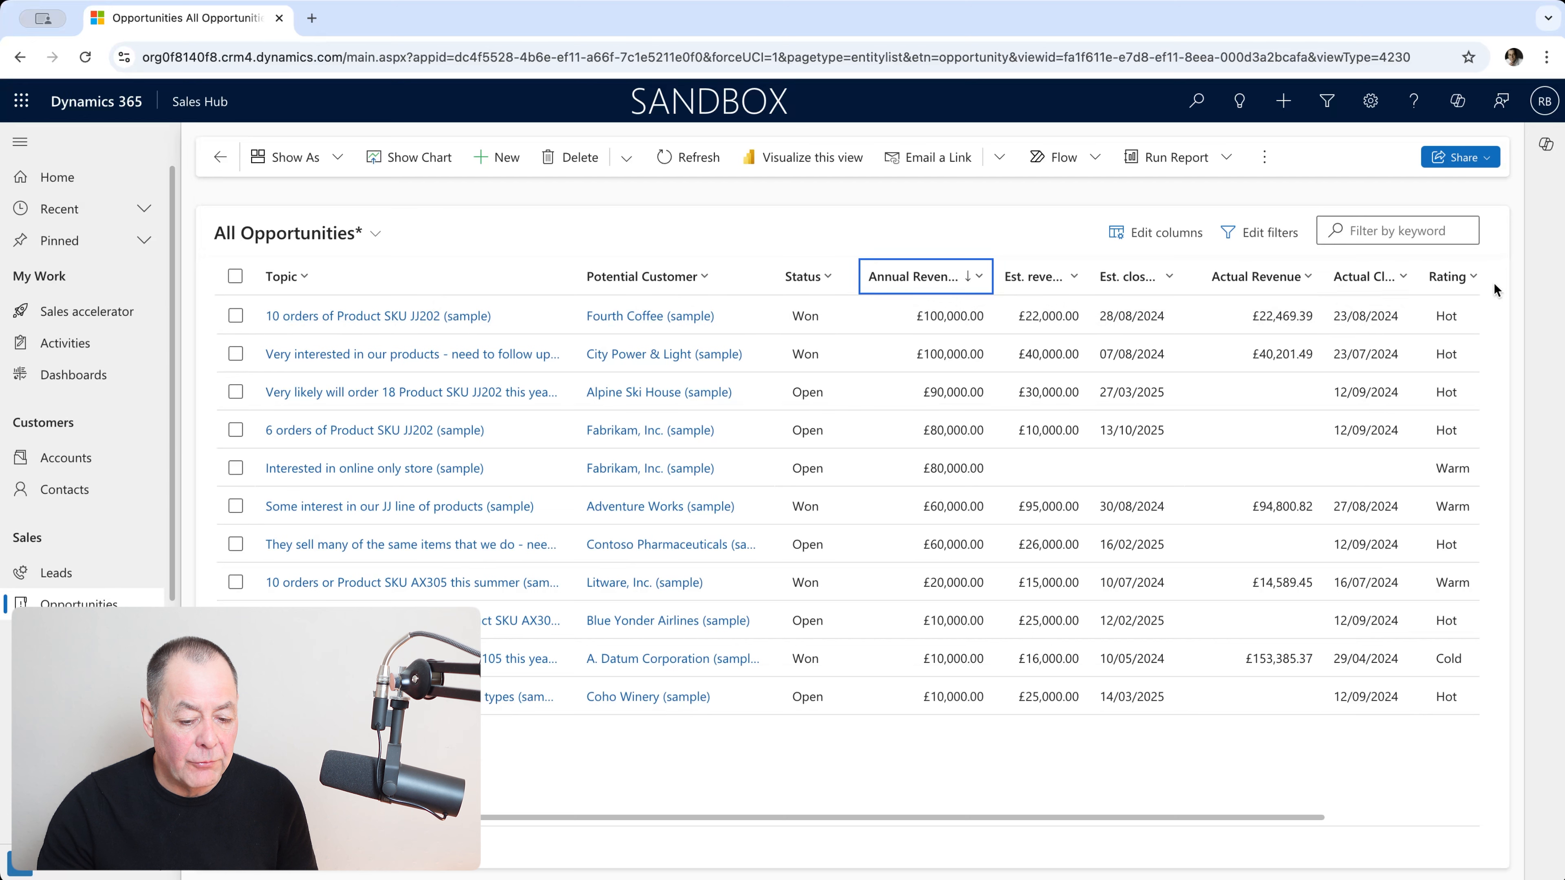
# Group the opportunities by Rating and expand the Cold, Hot and Warm groups.
pyautogui.click(1477, 280)
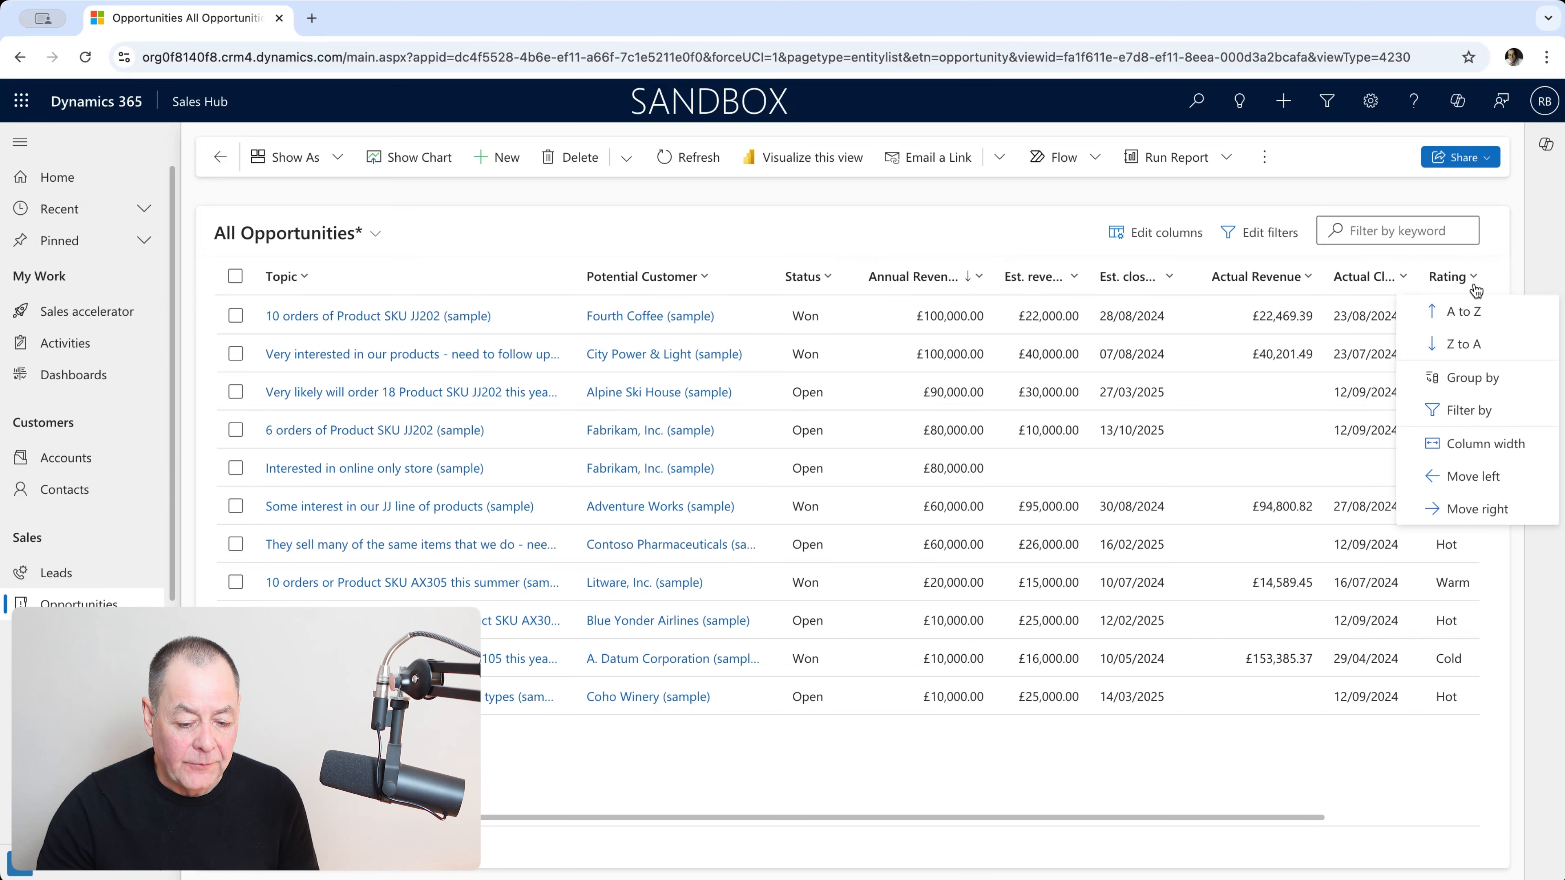
pyautogui.click(1481, 379)
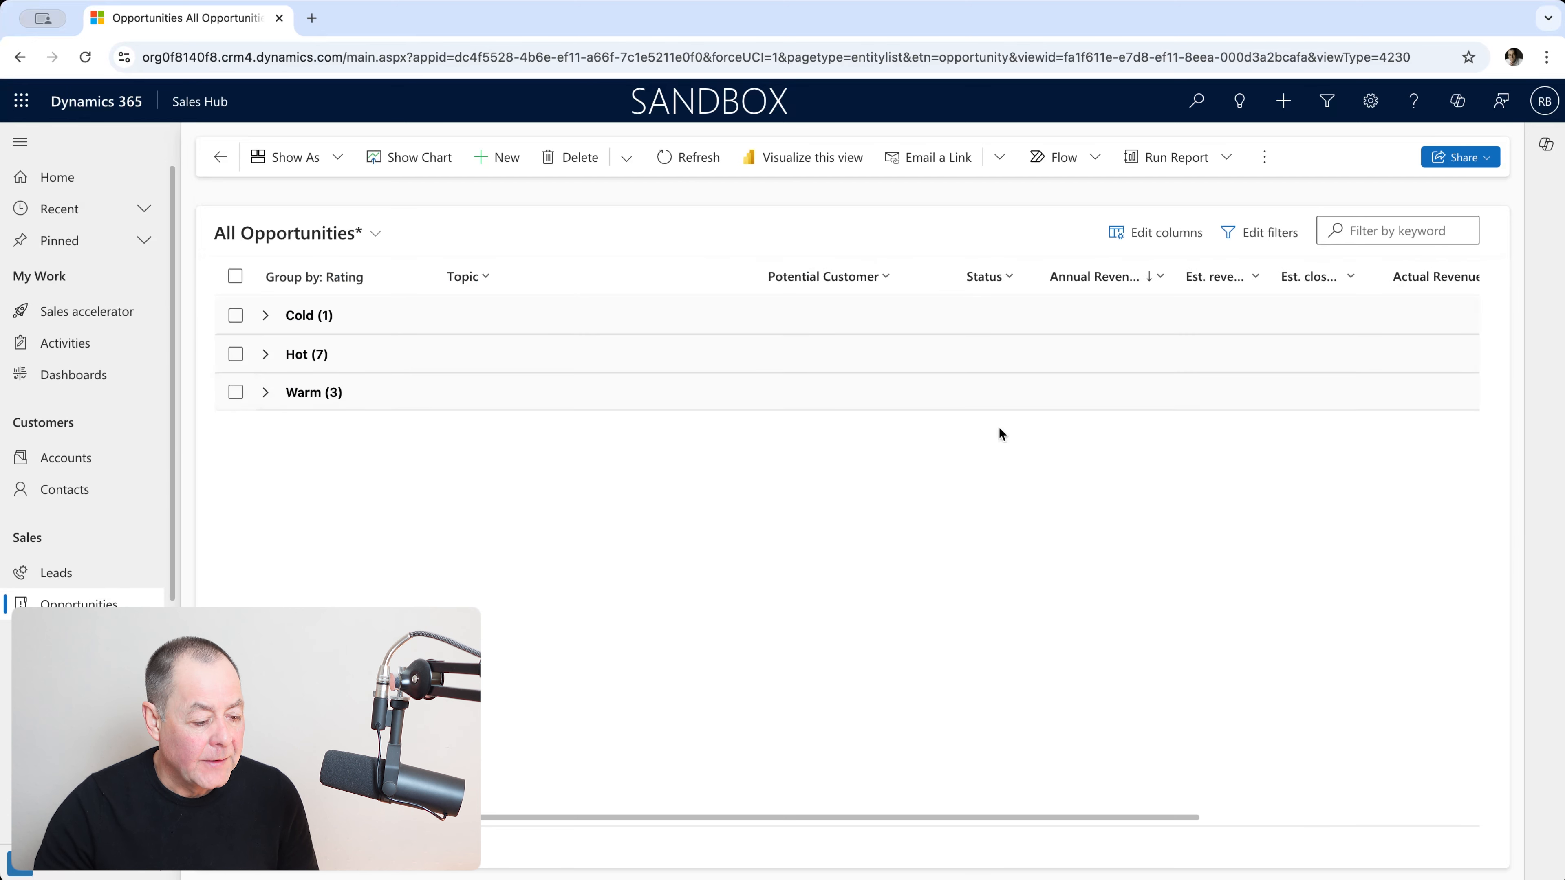
pyautogui.click(264, 316)
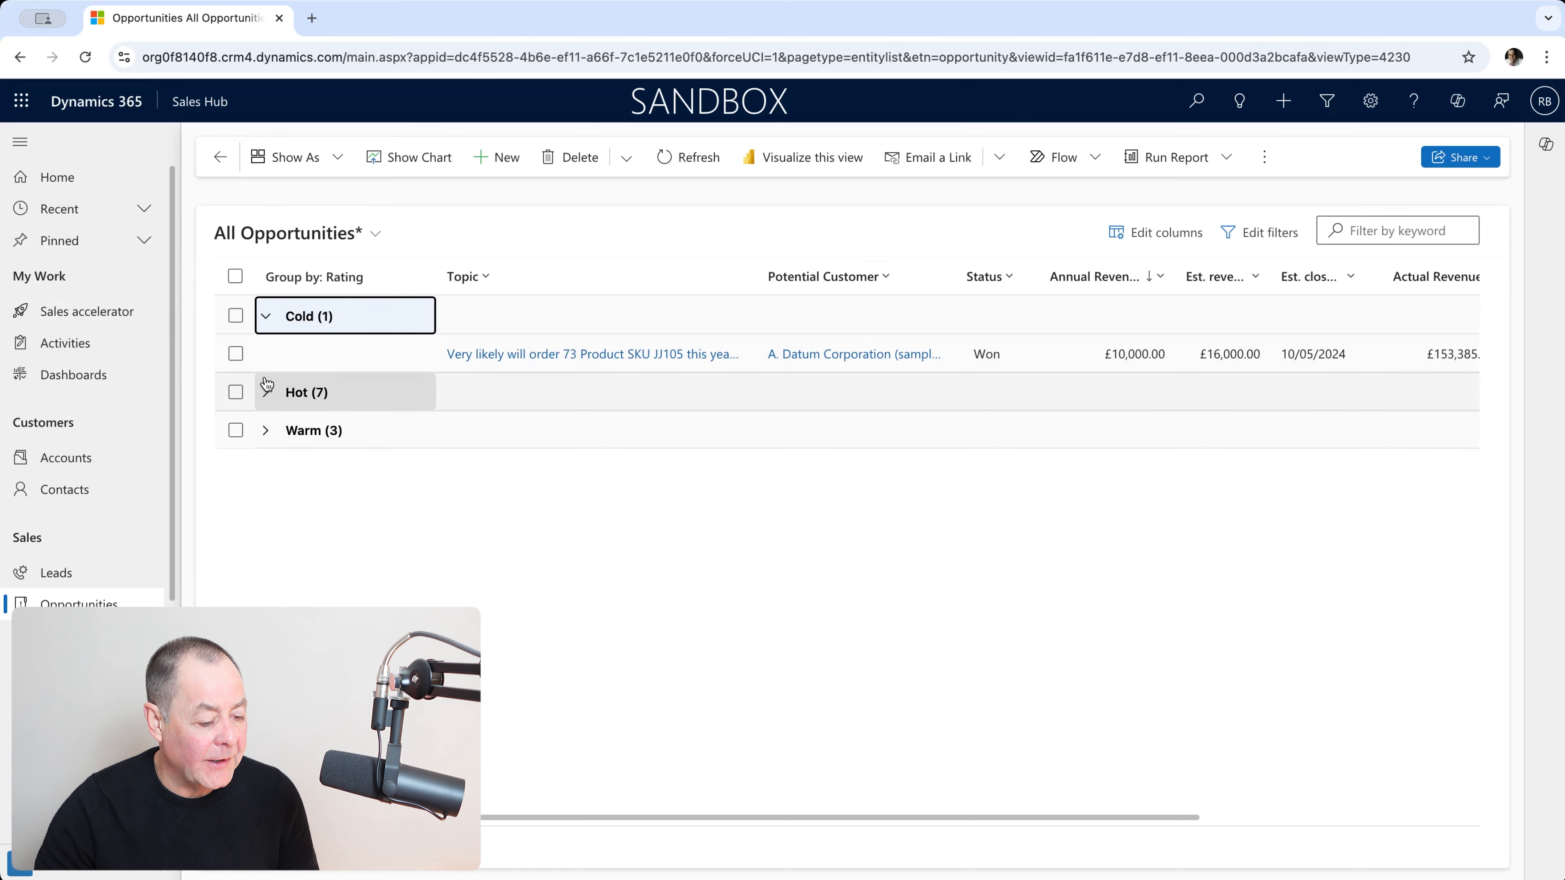
pyautogui.click(262, 394)
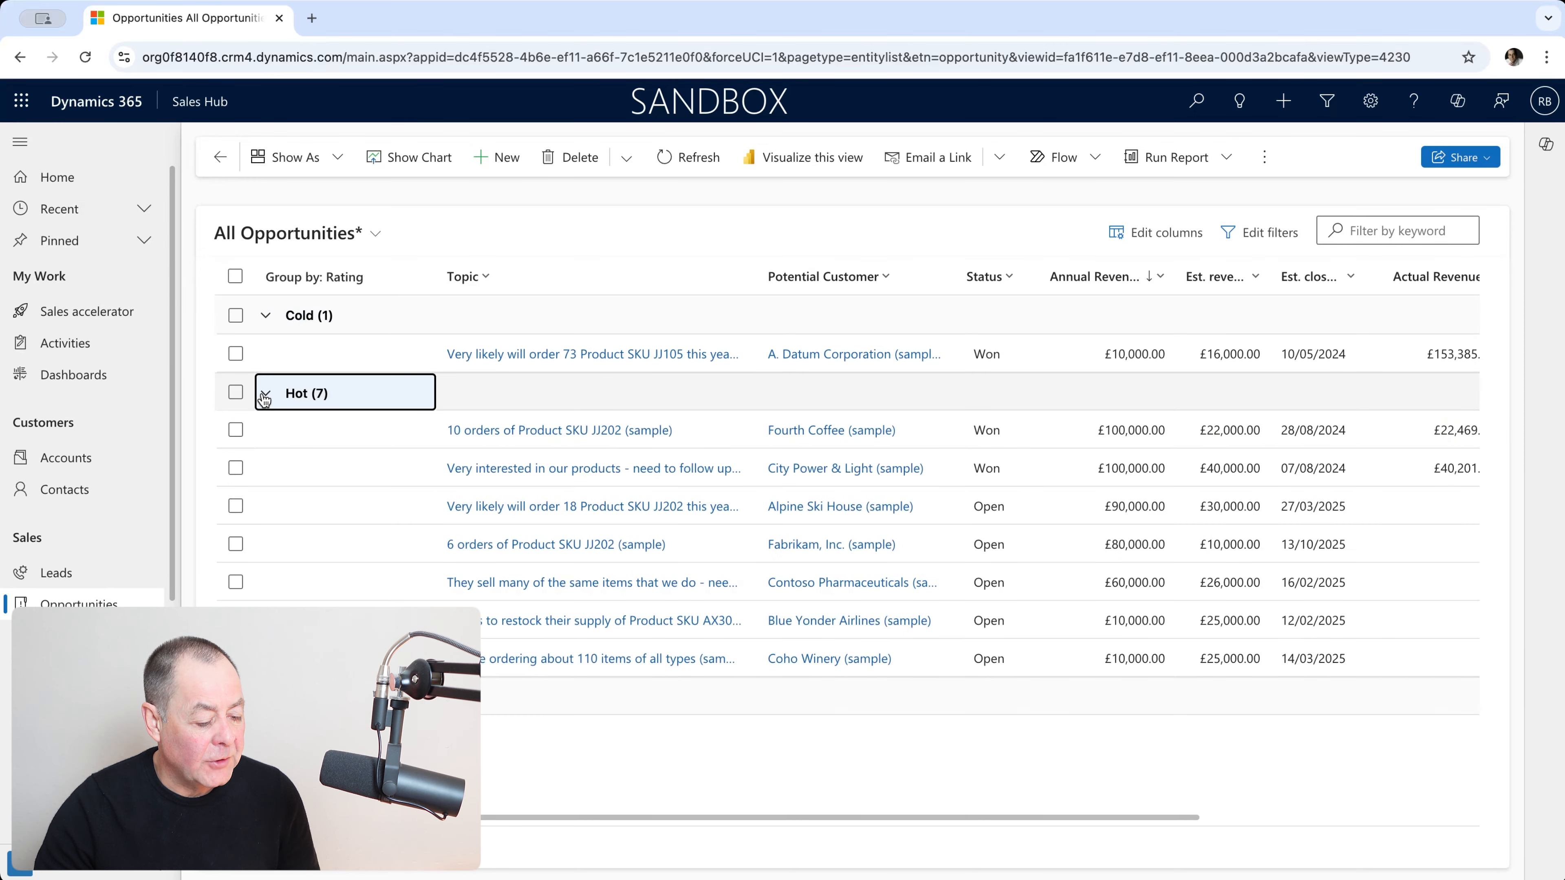
pyautogui.click(265, 697)
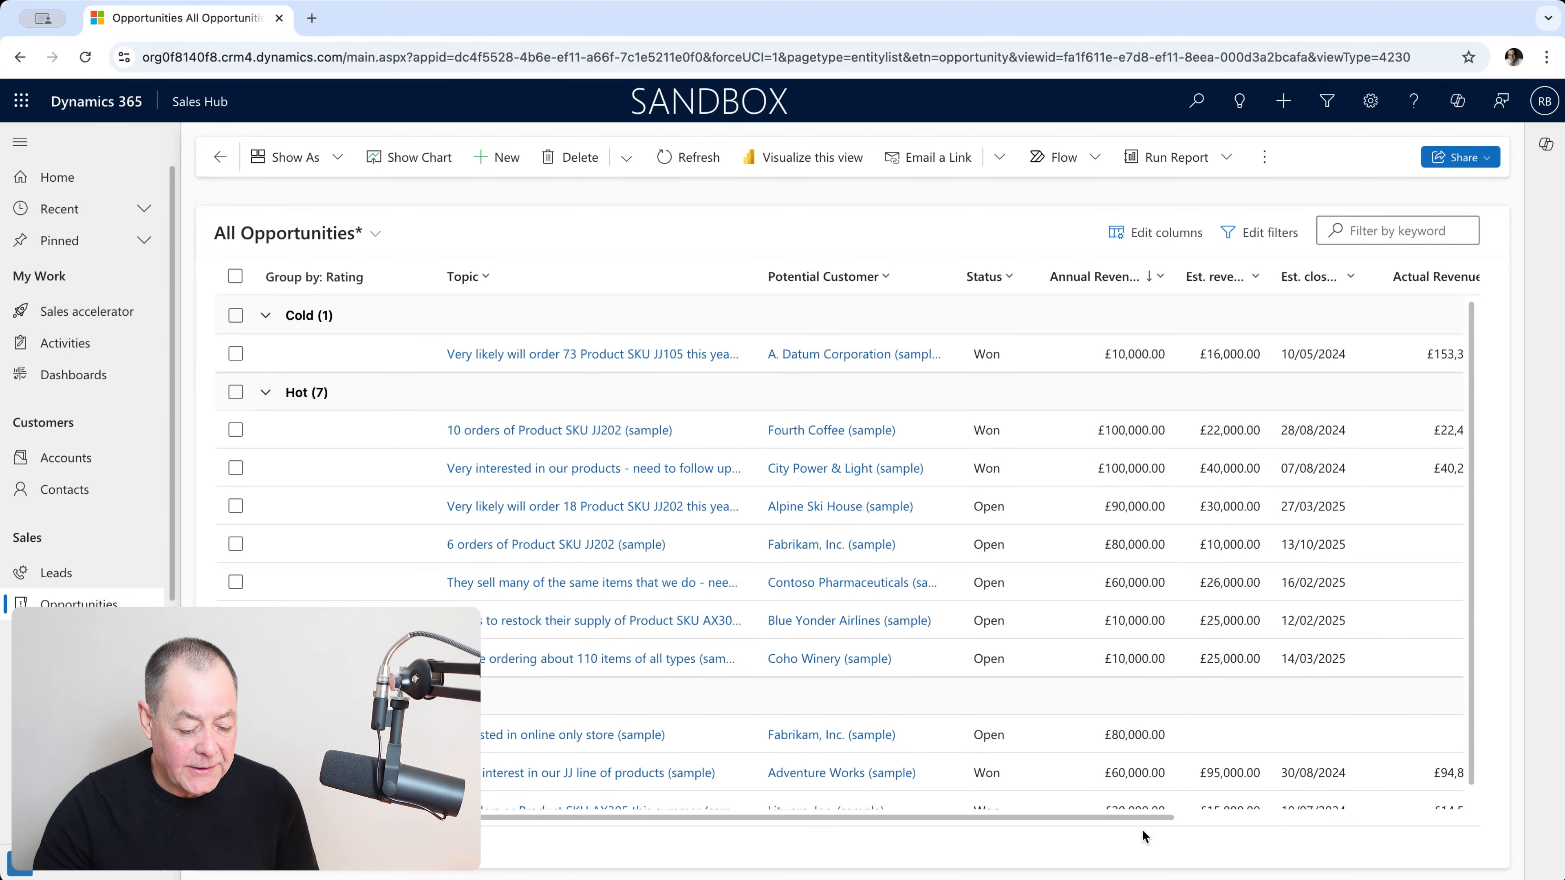
# Remove the Rating grouping from the opportunities list.
pyautogui.moveTo(1143, 822); pyautogui.dragTo(1361, 826)
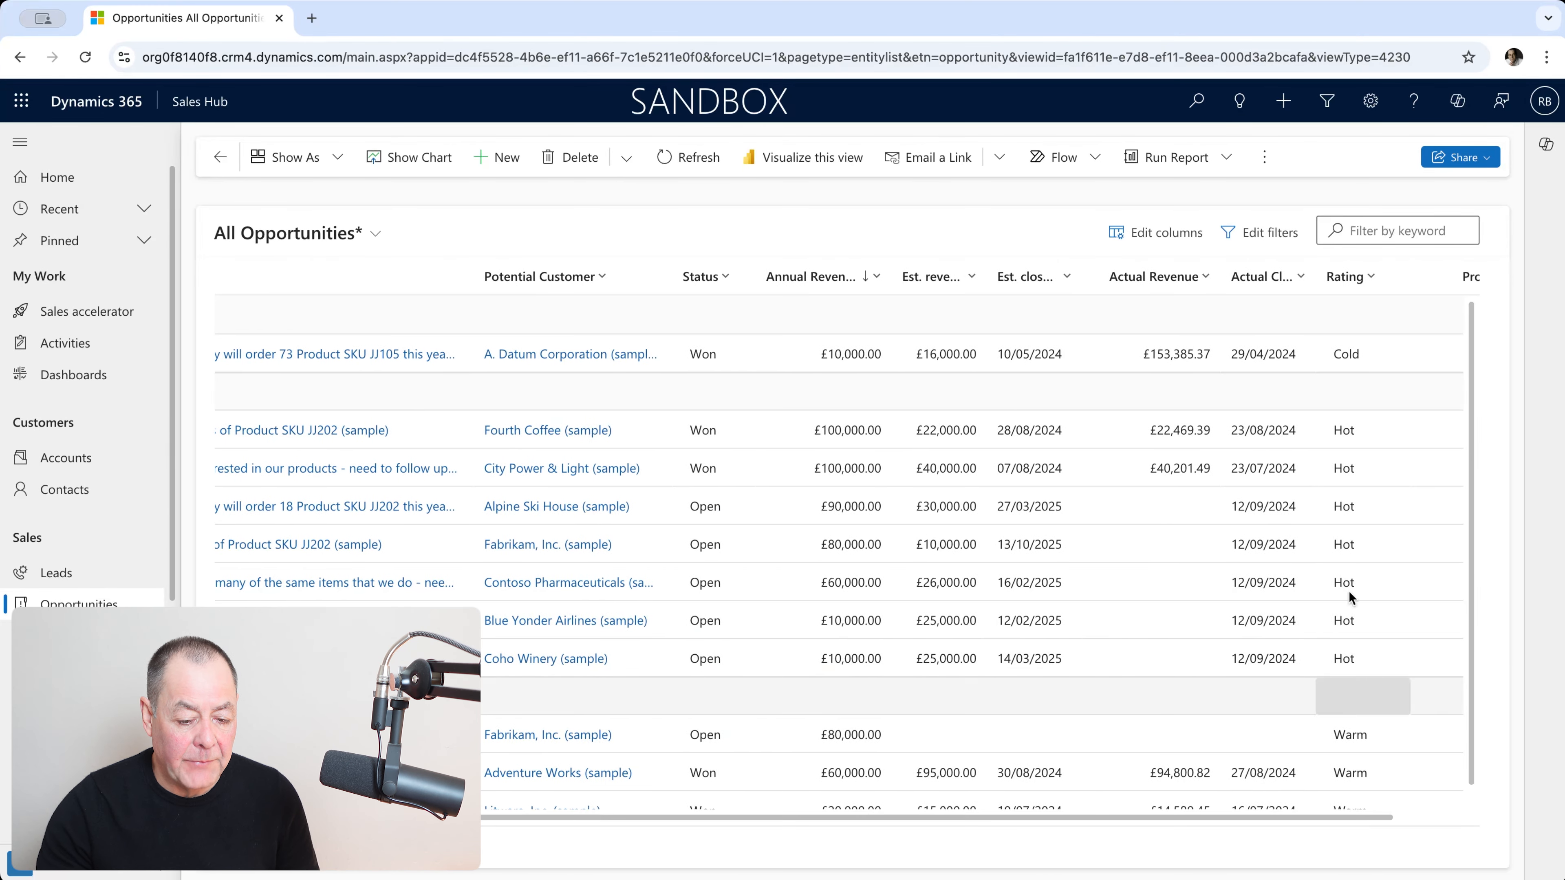
pyautogui.click(1380, 276)
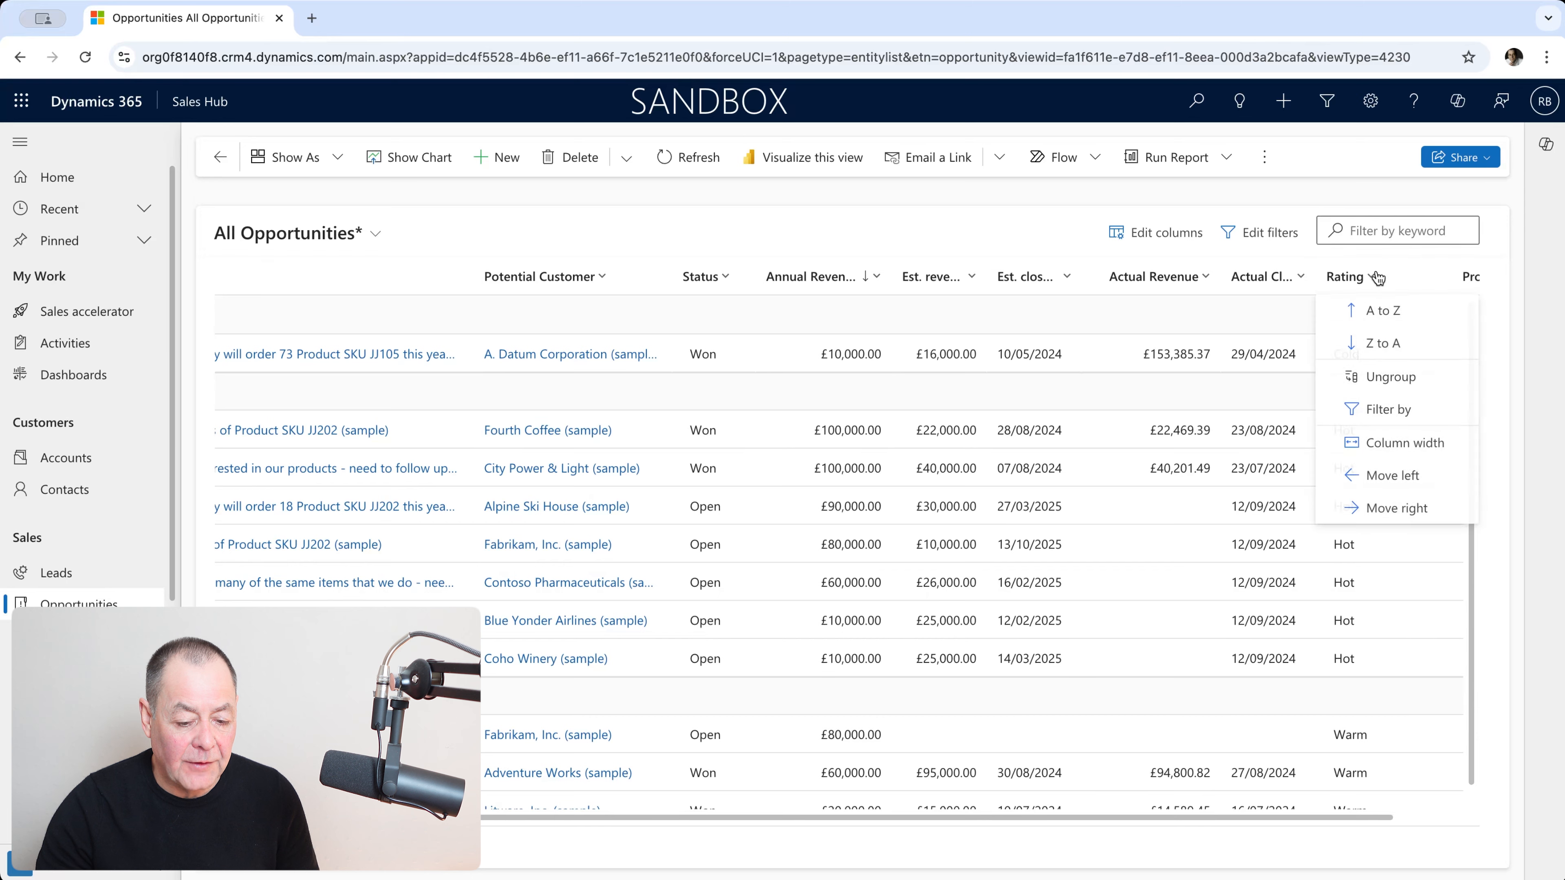
pyautogui.click(1389, 376)
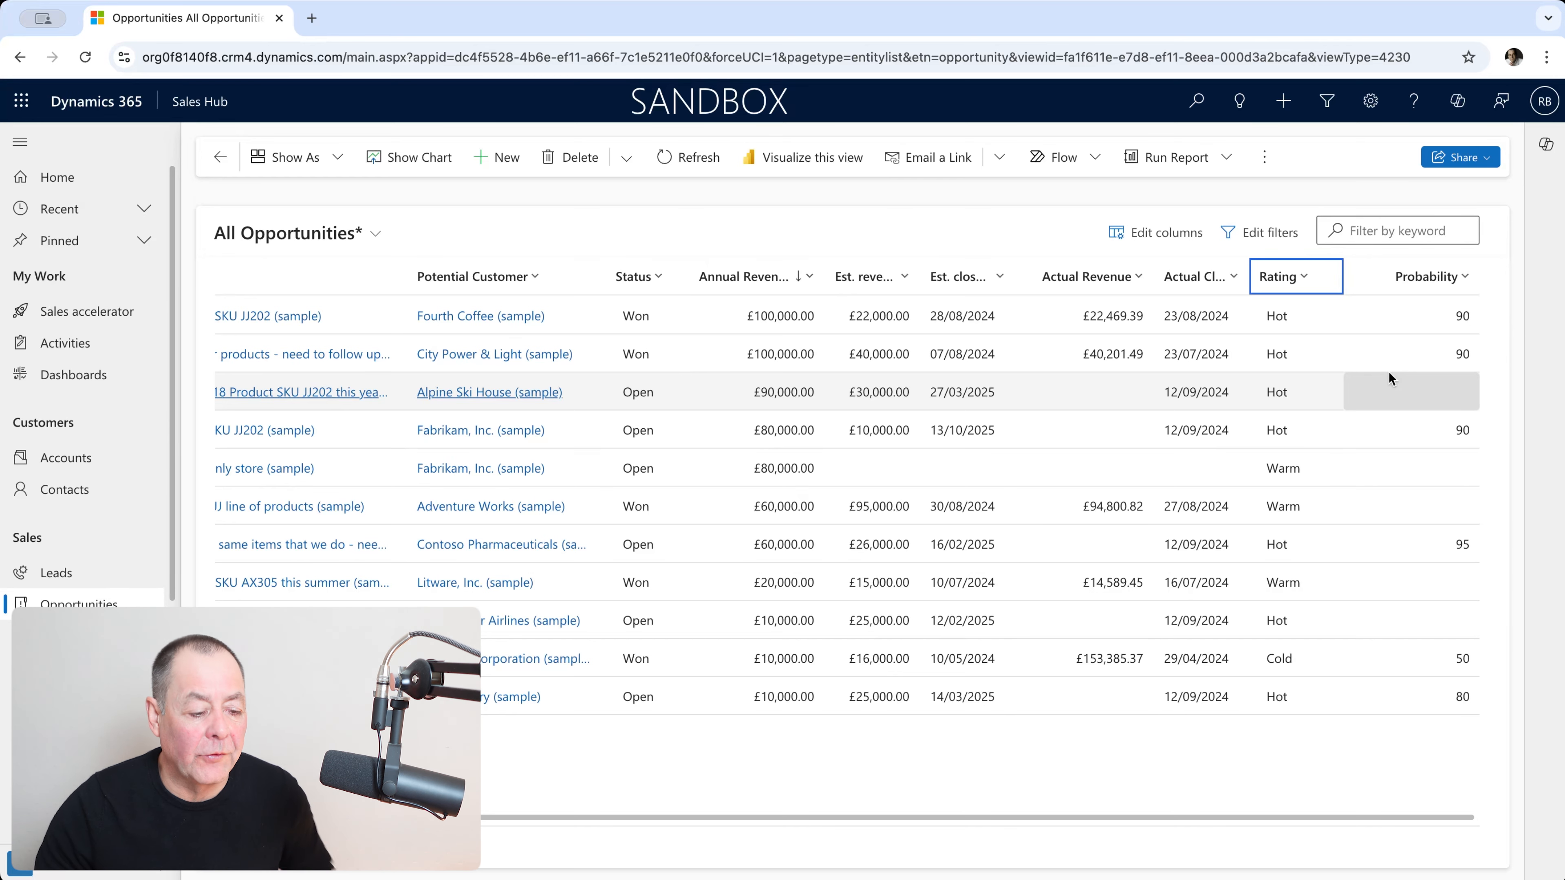
# Open the view list of All Opportunities with its options for saving the modified view.
pyautogui.click(375, 235)
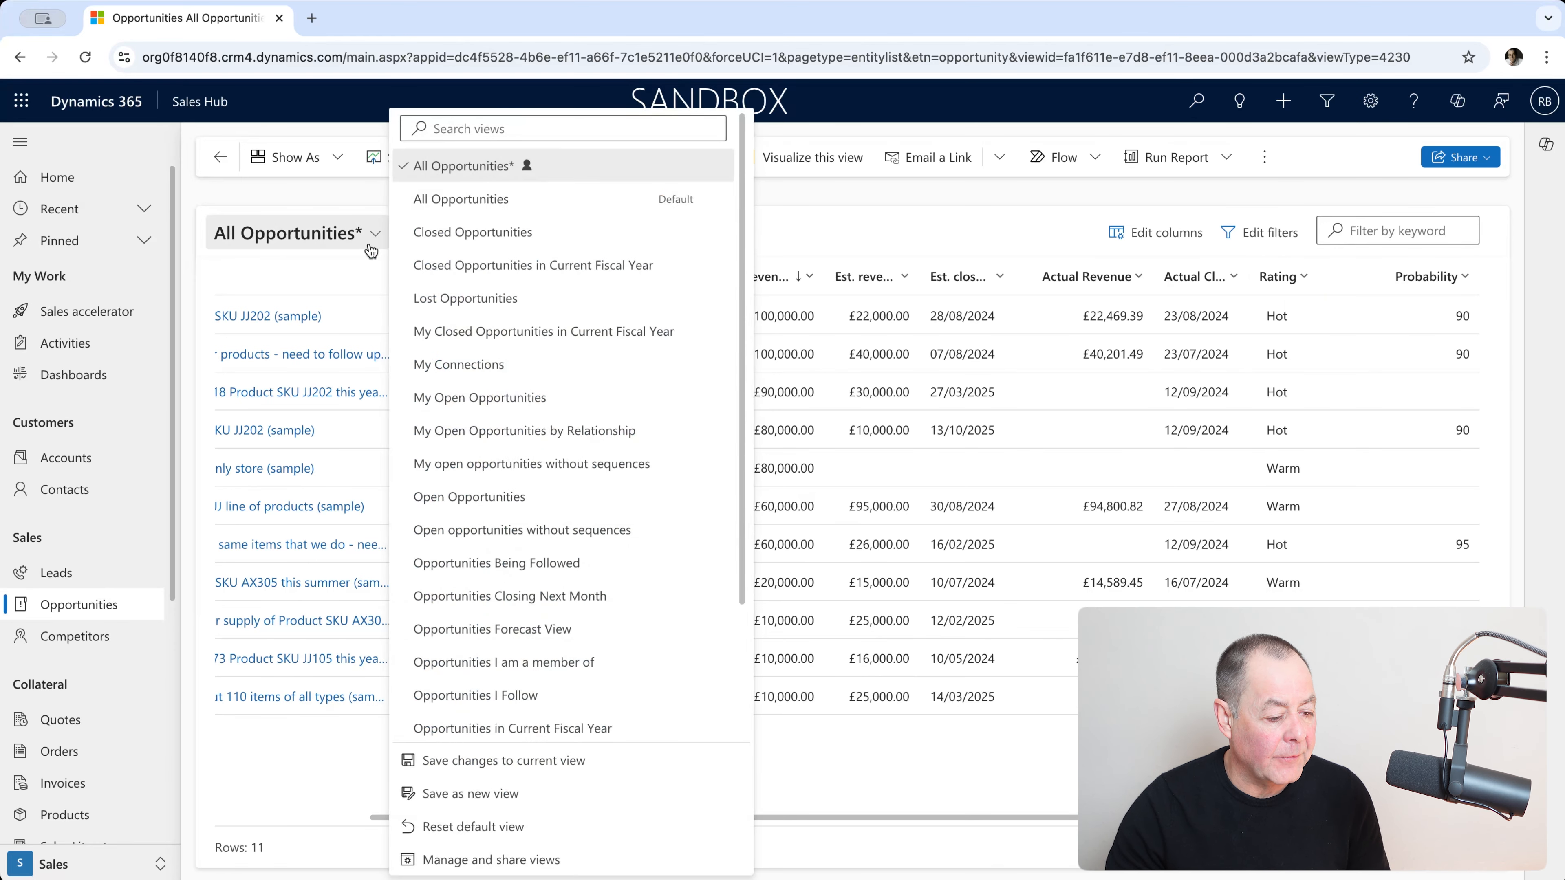